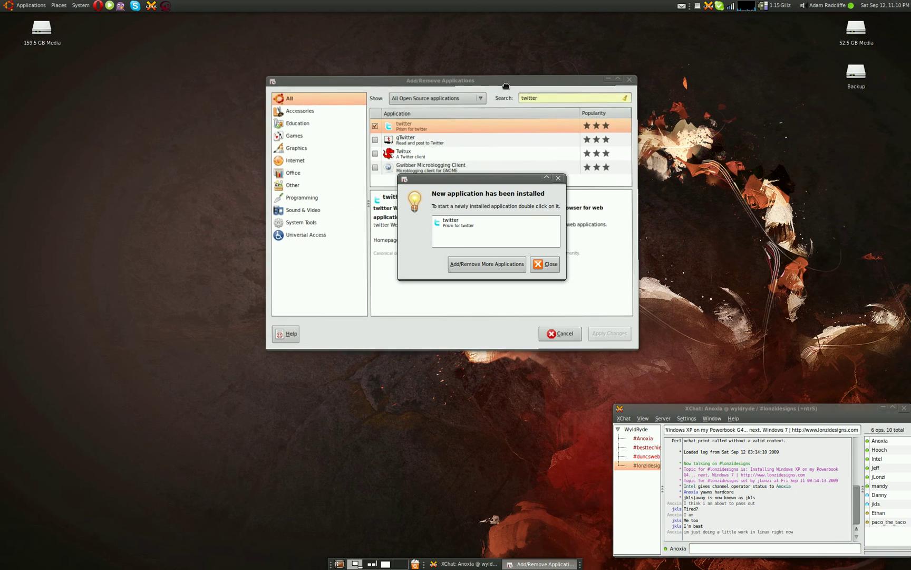
# Close Add/Remove Applications after the twitter install and bring up the Applications menu
pyautogui.click(544, 264)
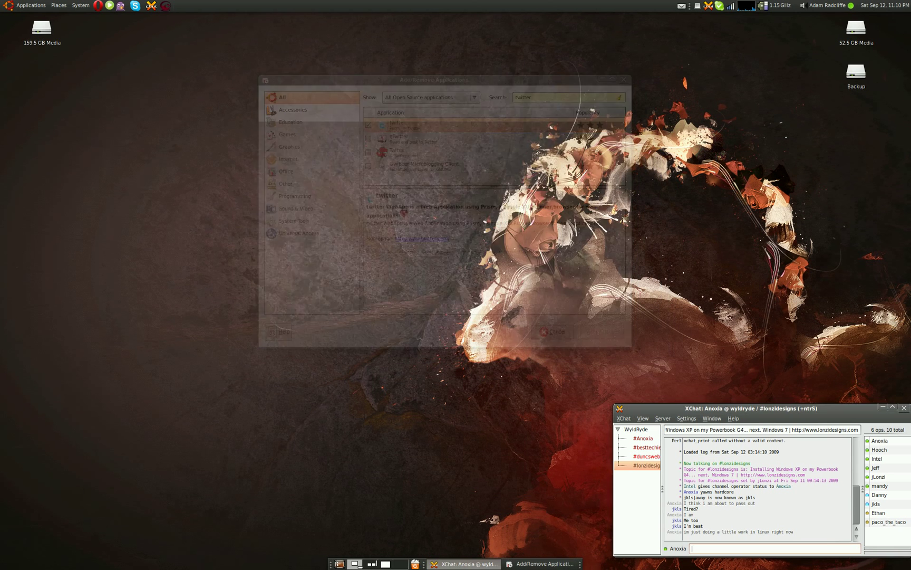
pyautogui.click(29, 5)
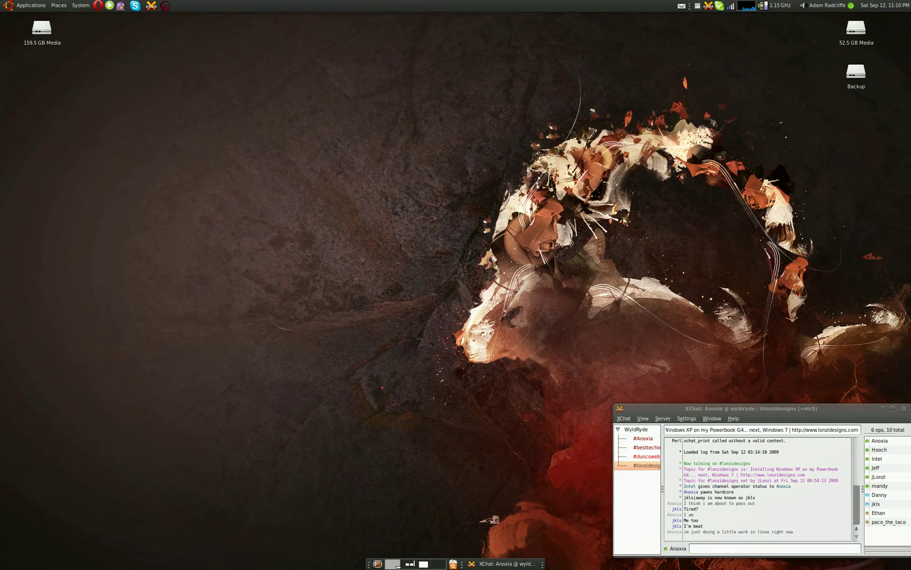
# Browse the Internet applications, glancing at Skype's launcher options
pyautogui.click(30, 6)
pyautogui.moveTo(40, 92)
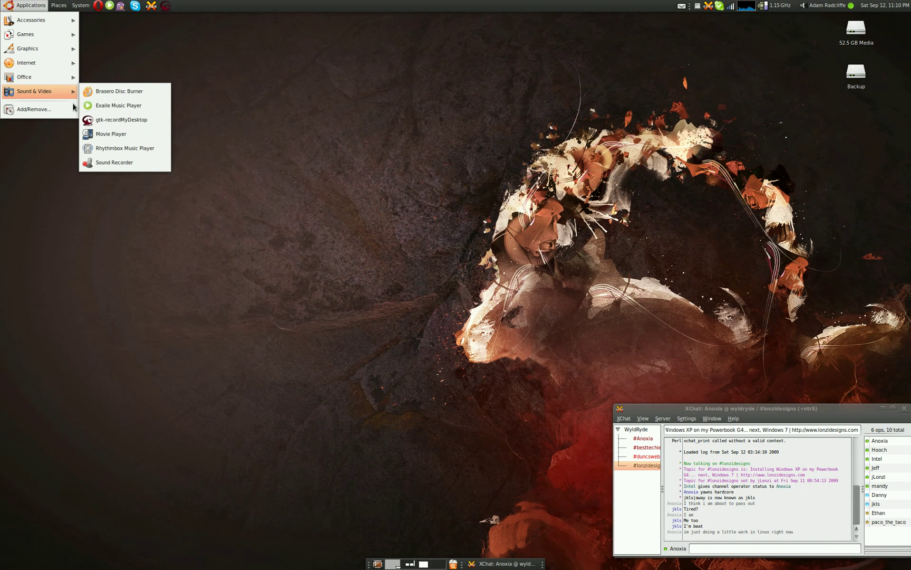
pyautogui.moveTo(26, 63)
pyautogui.rightClick(124, 162)
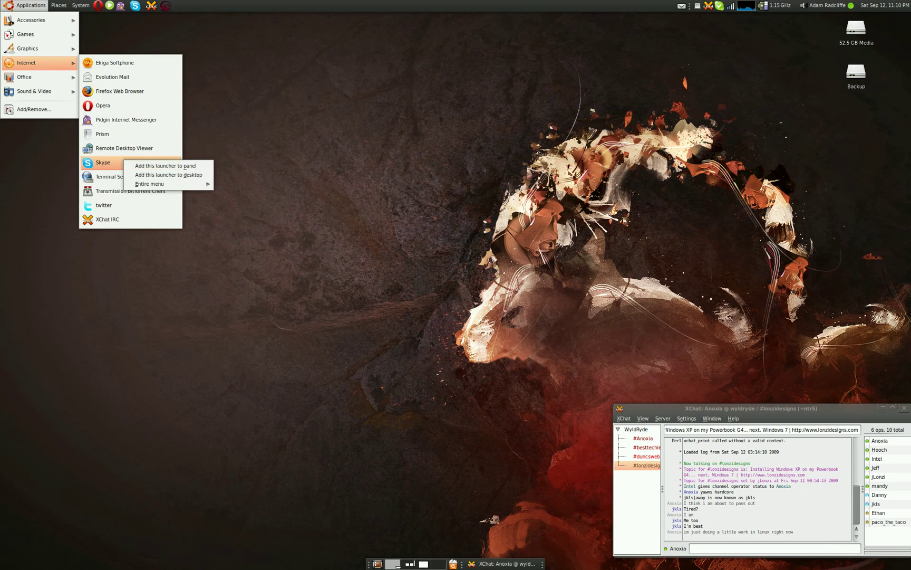
pyautogui.press('Escape')
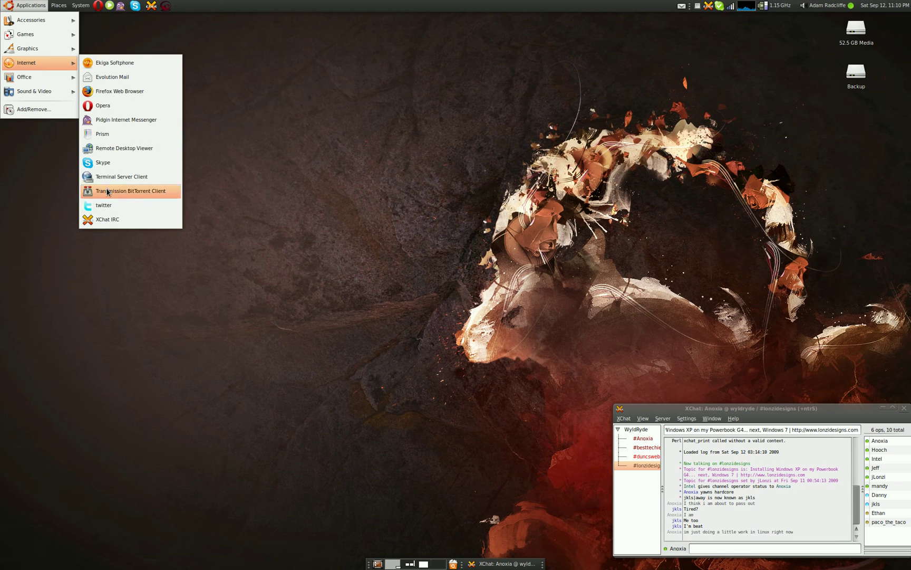
# Add the twitter launcher to the top panel
pyautogui.rightClick(111, 204)
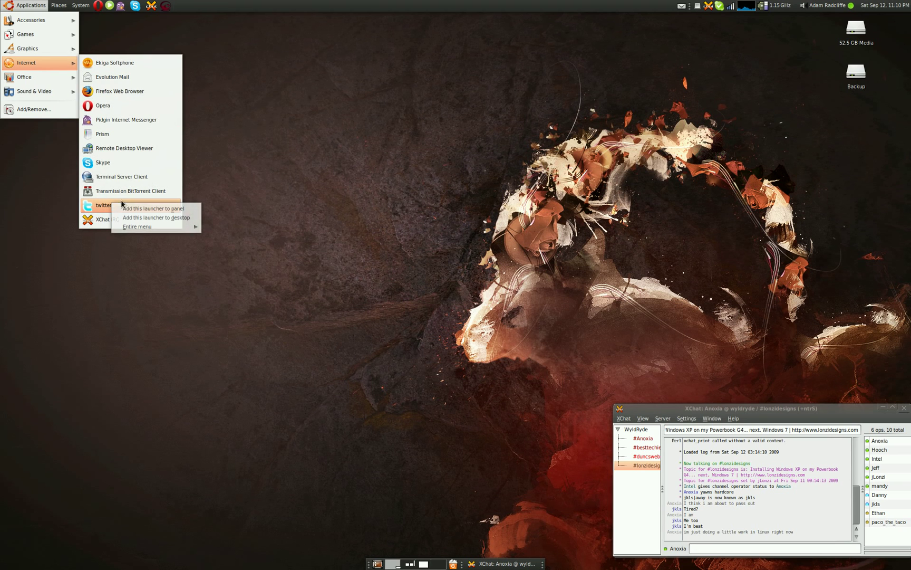
pyautogui.click(166, 211)
pyautogui.click(145, 48)
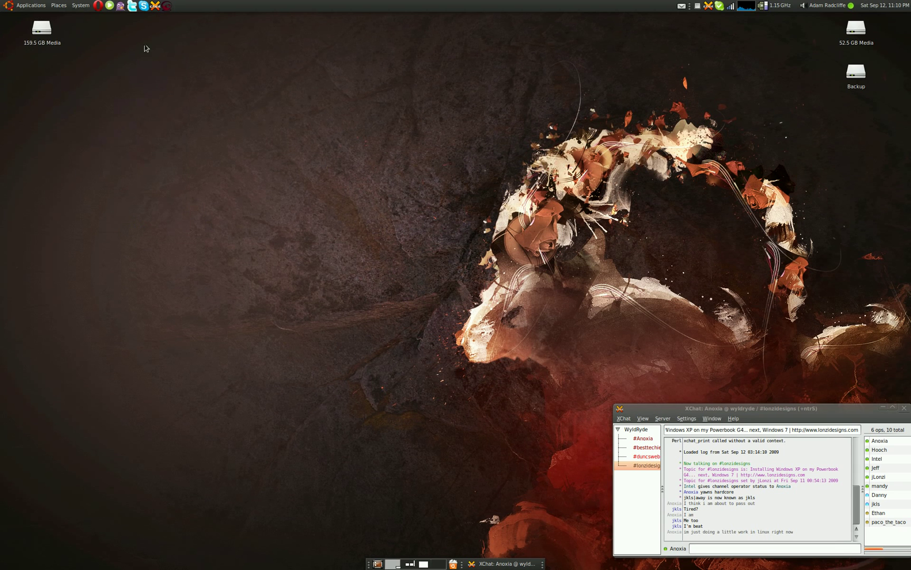
# Launch the twitter app, sign in with Remember me ticked and reach the Home timeline
pyautogui.click(132, 6)
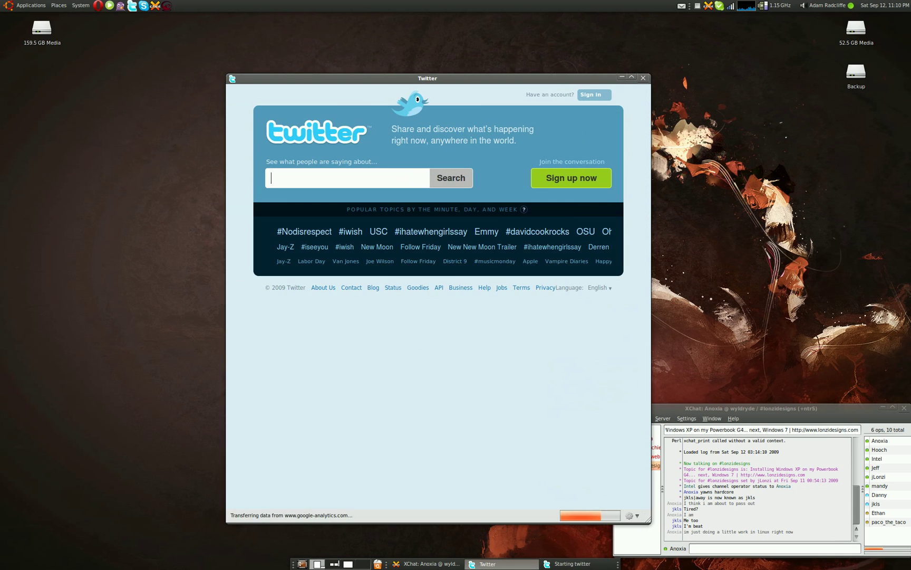
pyautogui.moveTo(469, 85); pyautogui.dragTo(474, 43)
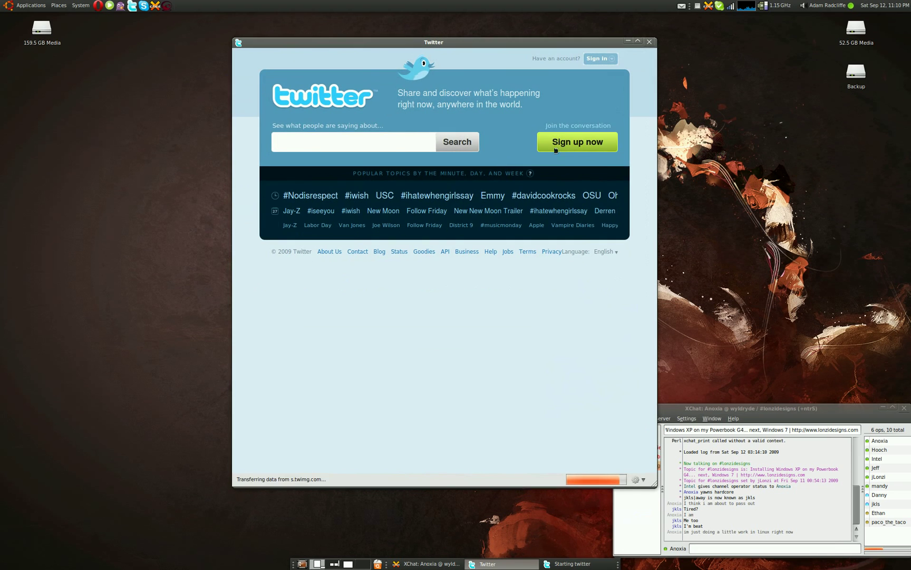
pyautogui.click(597, 61)
pyautogui.write('a')
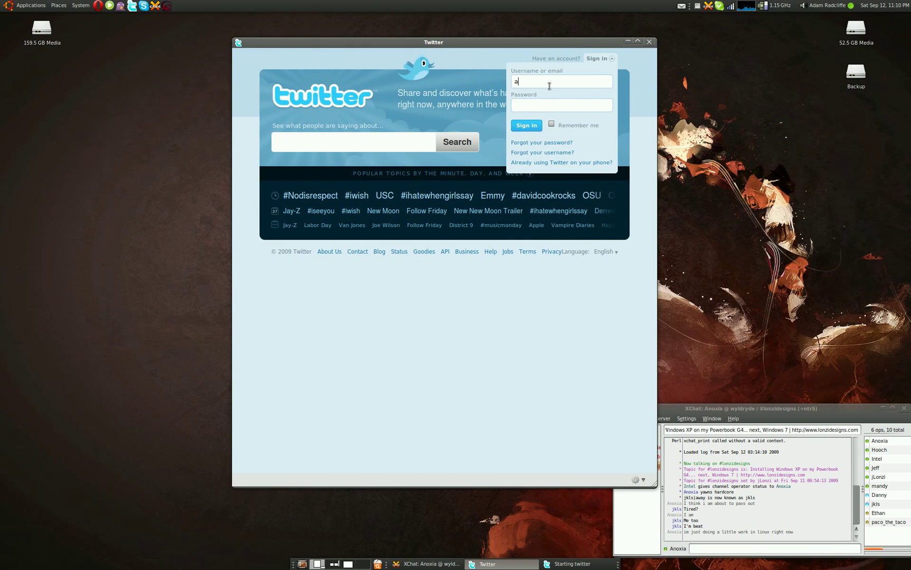
pyautogui.write('noxiatech')
pyautogui.click(551, 125)
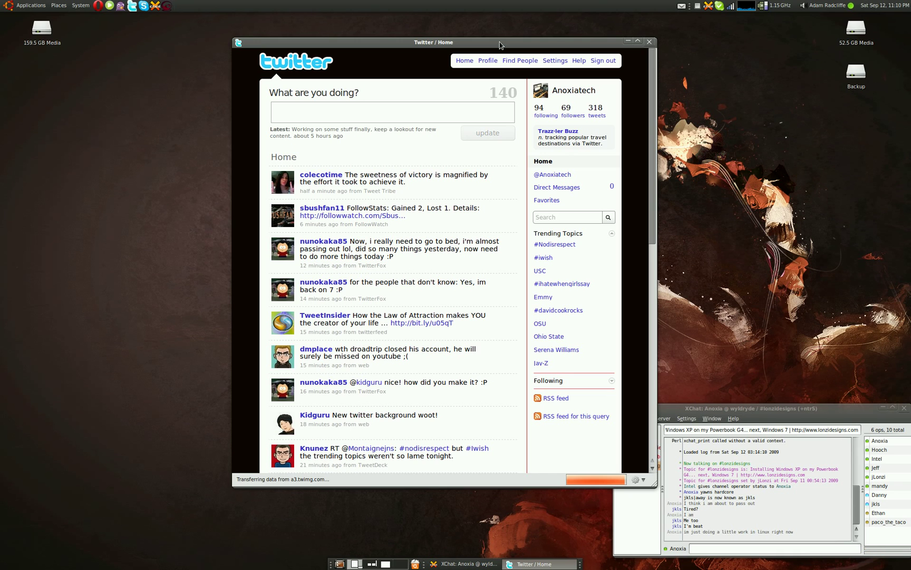
pyautogui.doubleClick(448, 46)
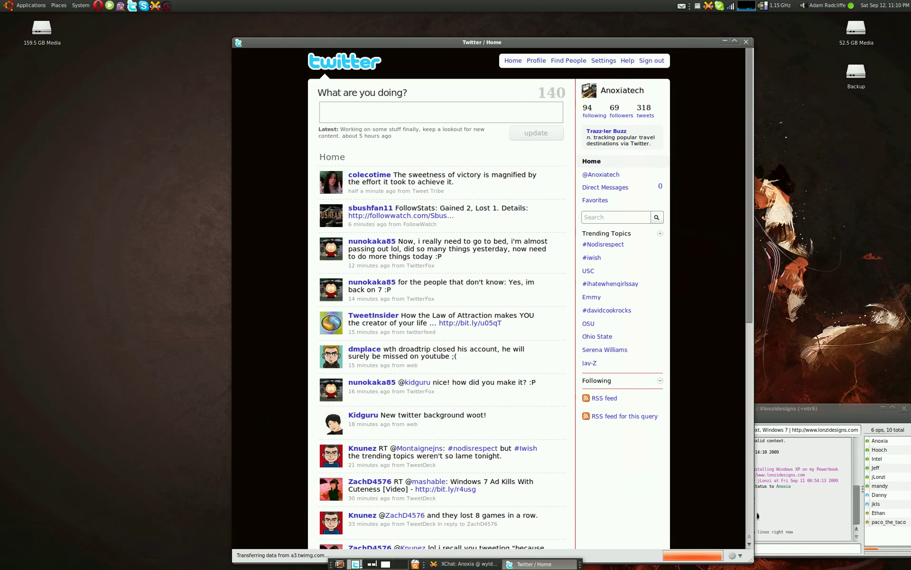
pyautogui.moveTo(448, 46); pyautogui.dragTo(422, 38)
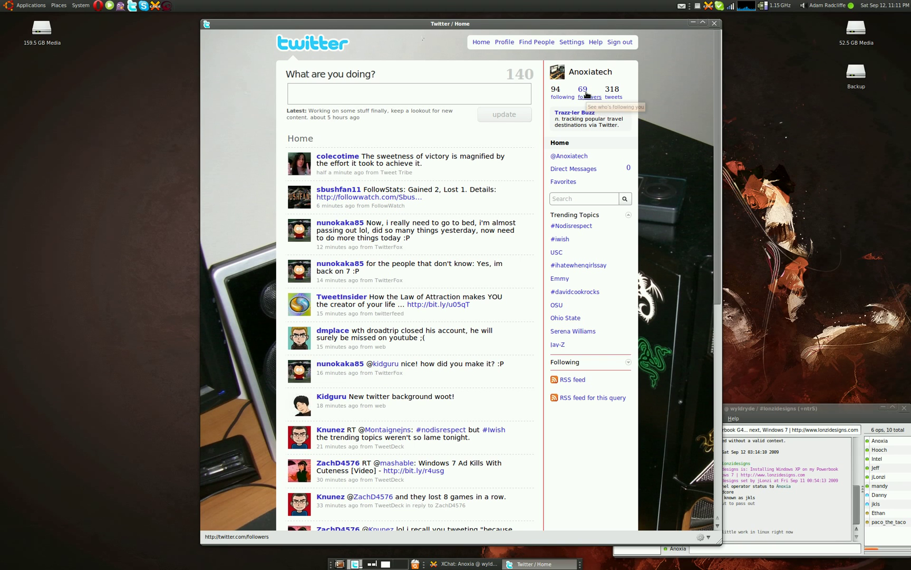
pyautogui.click(570, 156)
pyautogui.scroll(-1, 483, 178)
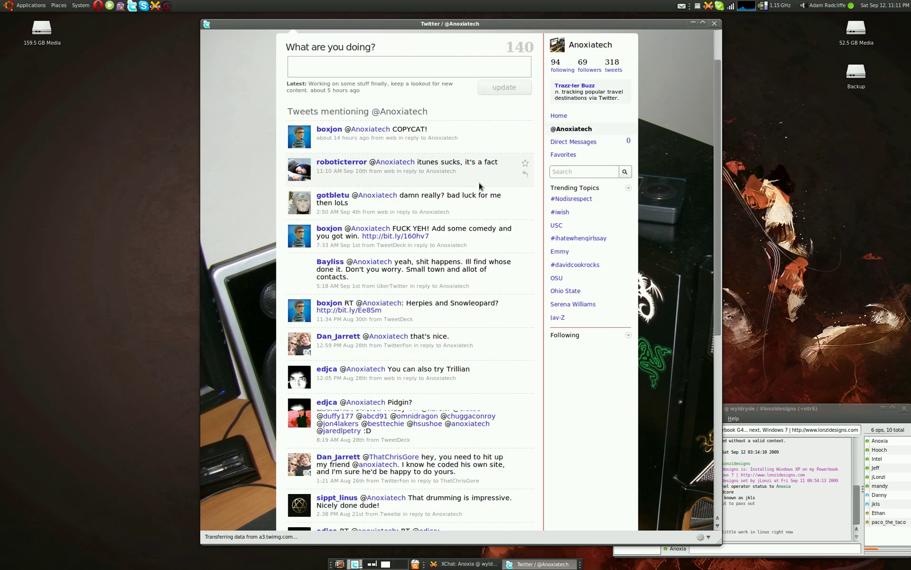
pyautogui.scroll(-5, 483, 178)
pyautogui.scroll(5, 480, 187)
pyautogui.scroll(1, 479, 187)
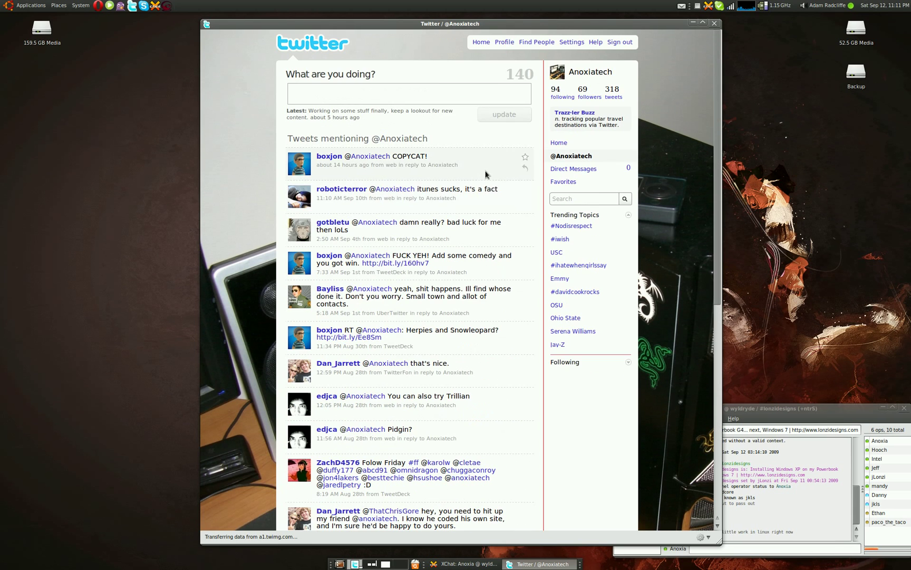
pyautogui.click(715, 24)
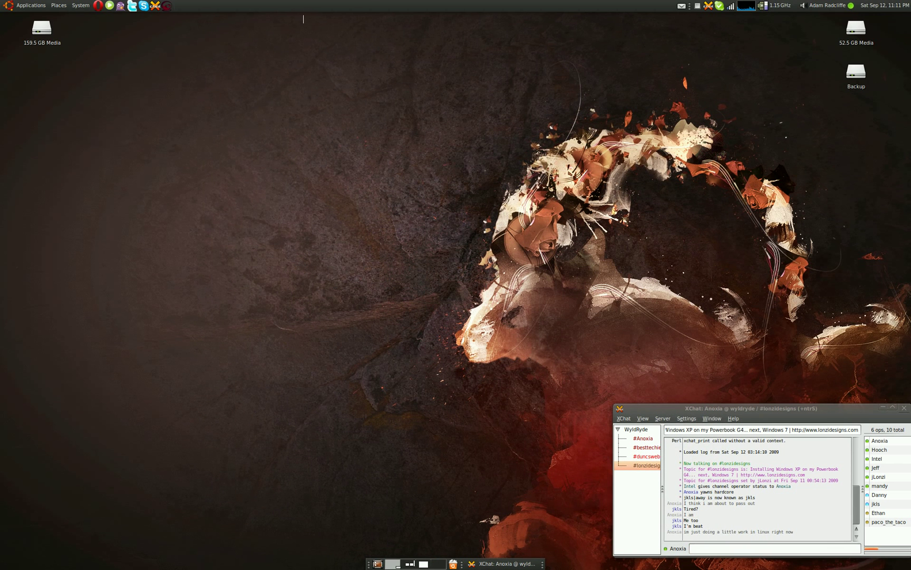
# Untick Expand in the top panel's properties so it becomes a compact centred bar
pyautogui.rightClick(307, 6)
pyautogui.click(335, 22)
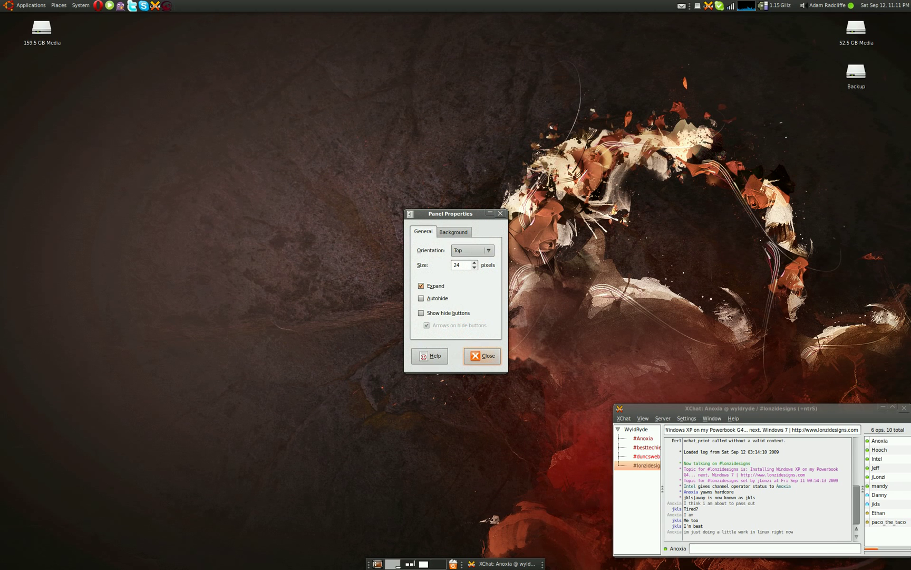
pyautogui.click(421, 286)
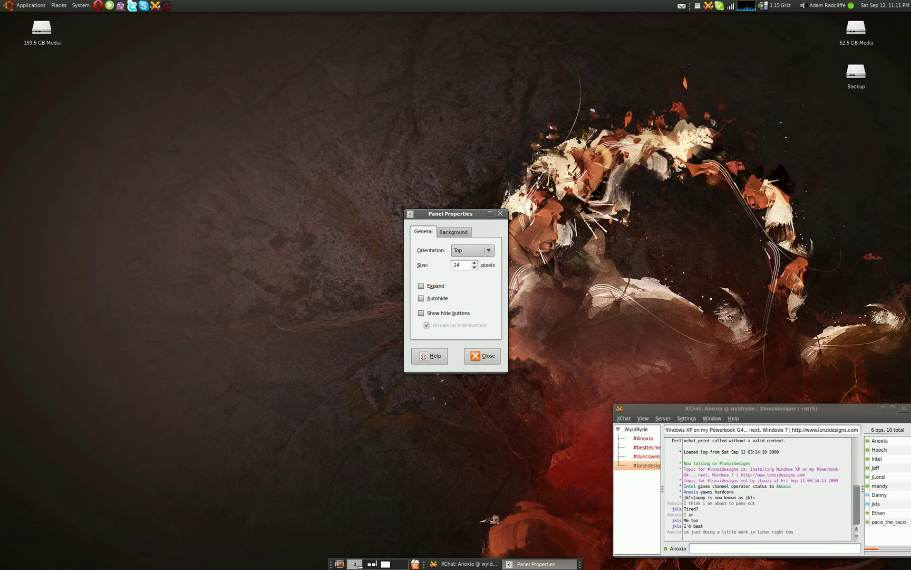
pyautogui.click(482, 355)
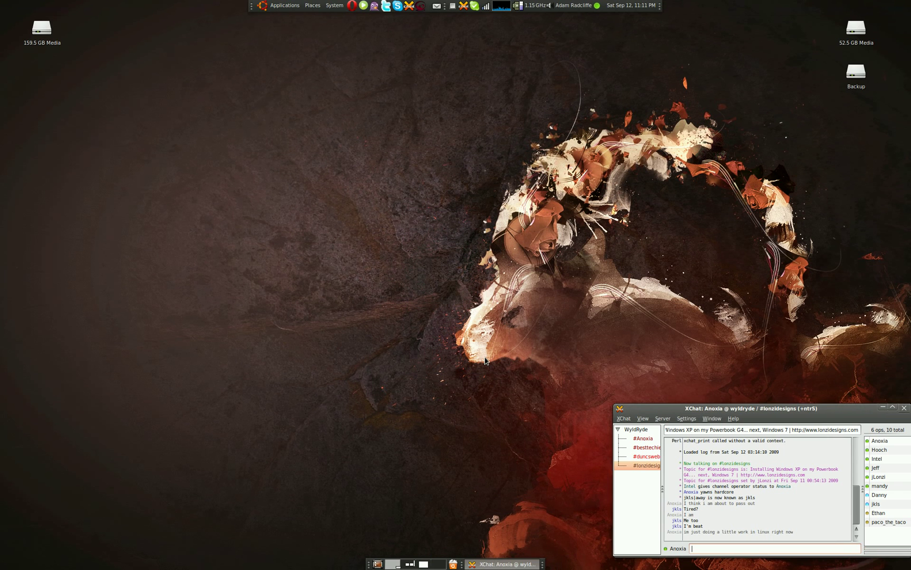
# Briefly show and dismiss the Applications menu
pyautogui.click(285, 6)
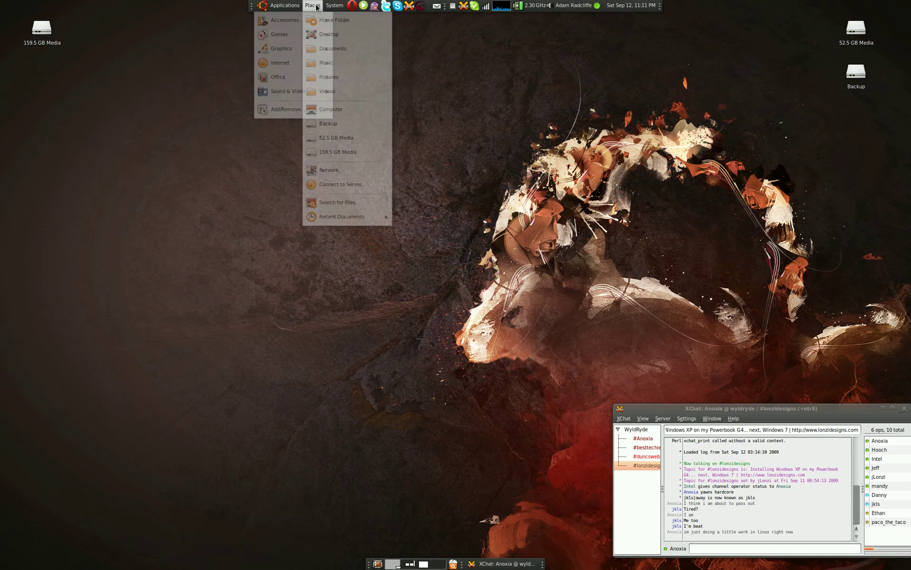
pyautogui.click(448, 141)
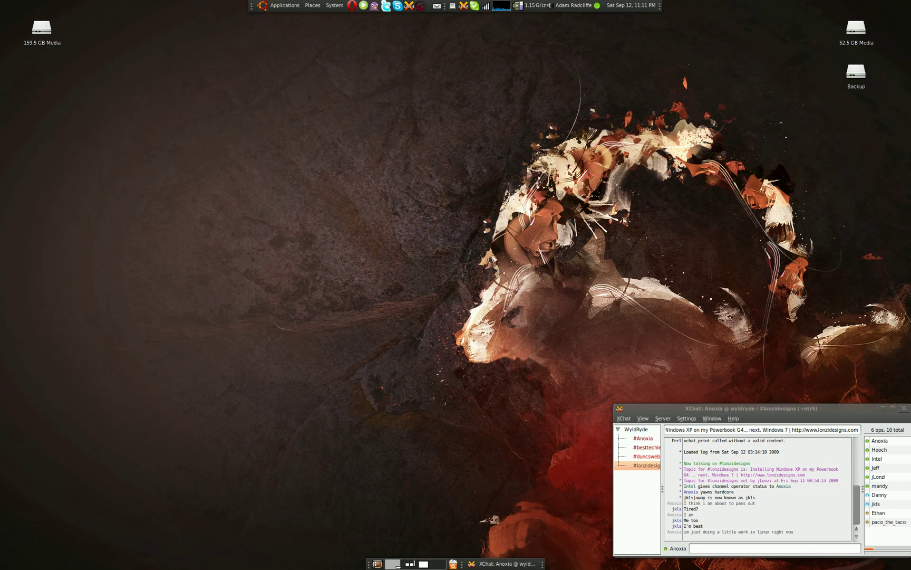
# Start Opera, browse its Widgets and Tools menus, then select the address bar for gmail.com
pyautogui.click(352, 8)
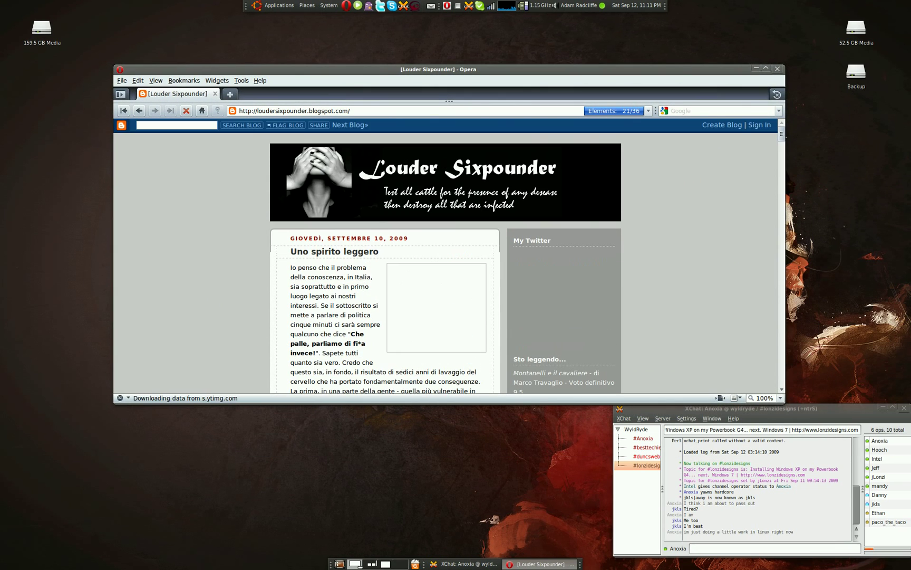
pyautogui.moveTo(782, 136); pyautogui.dragTo(781, 138)
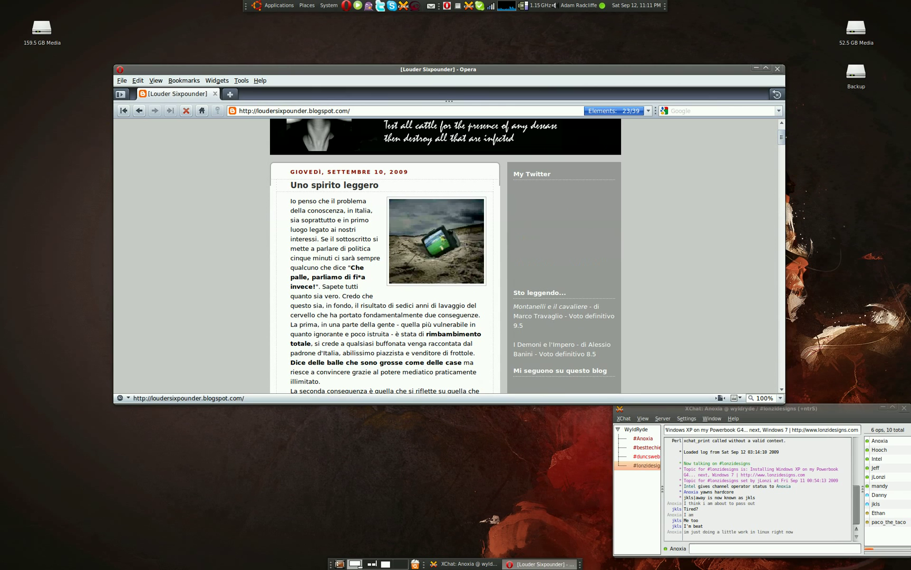
pyautogui.click(217, 80)
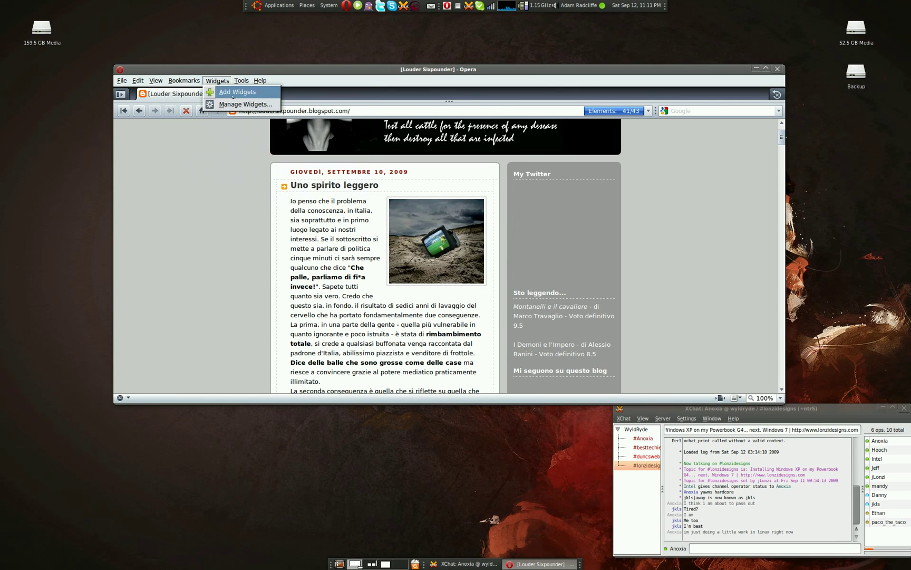
pyautogui.click(209, 81)
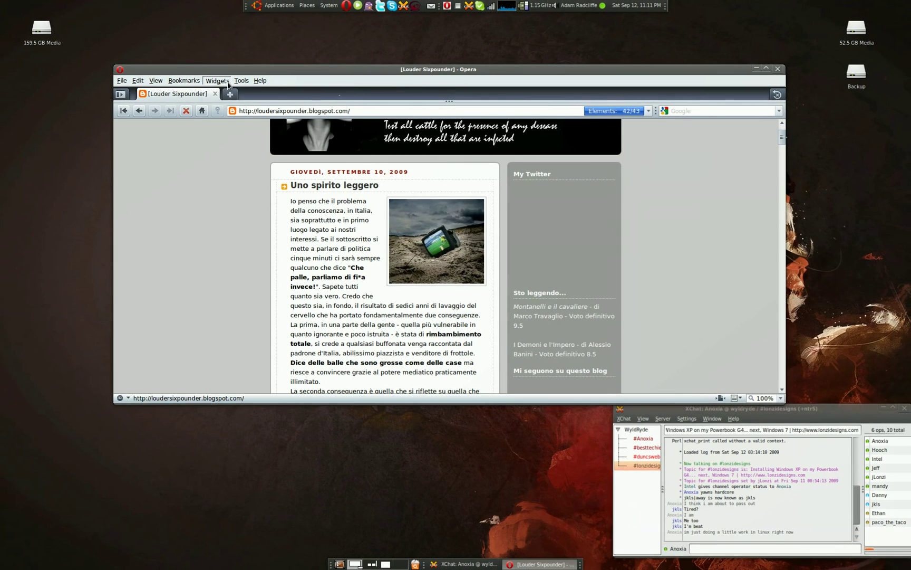
pyautogui.click(240, 81)
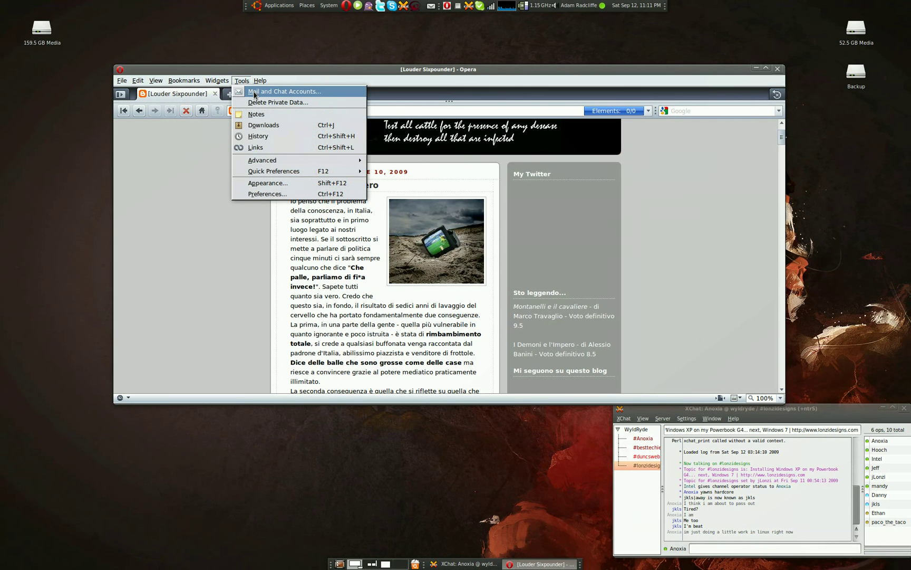
pyautogui.press('Escape')
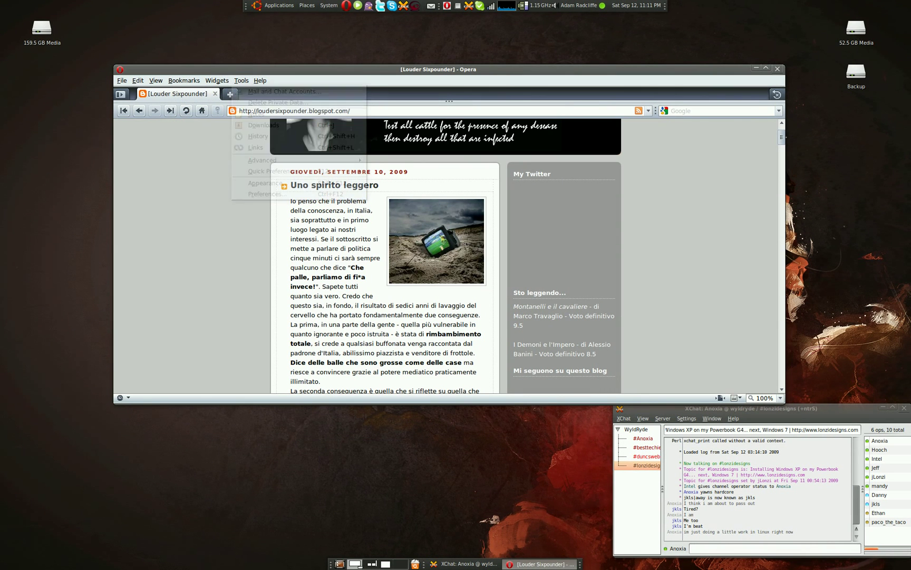
pyautogui.click(351, 111)
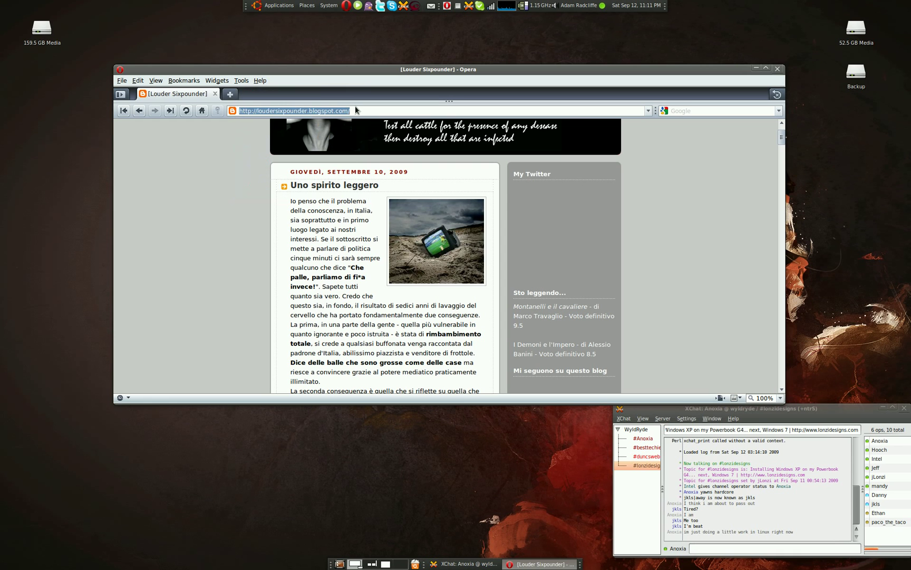
pyautogui.write('gmail.com')
# Load Gmail and open the 'New Reply to Post your setup!' email
pyautogui.press('Return')
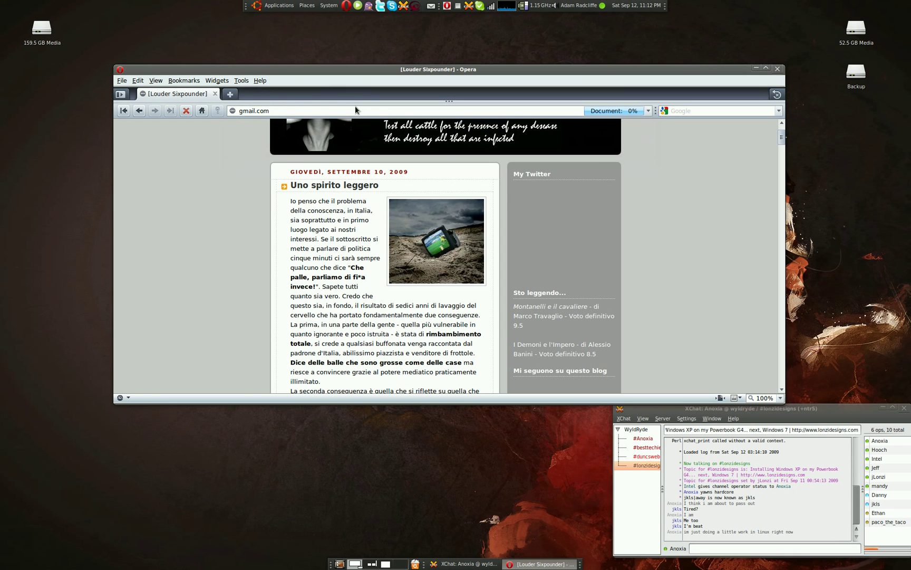
pyautogui.moveTo(328, 71); pyautogui.dragTo(342, 74)
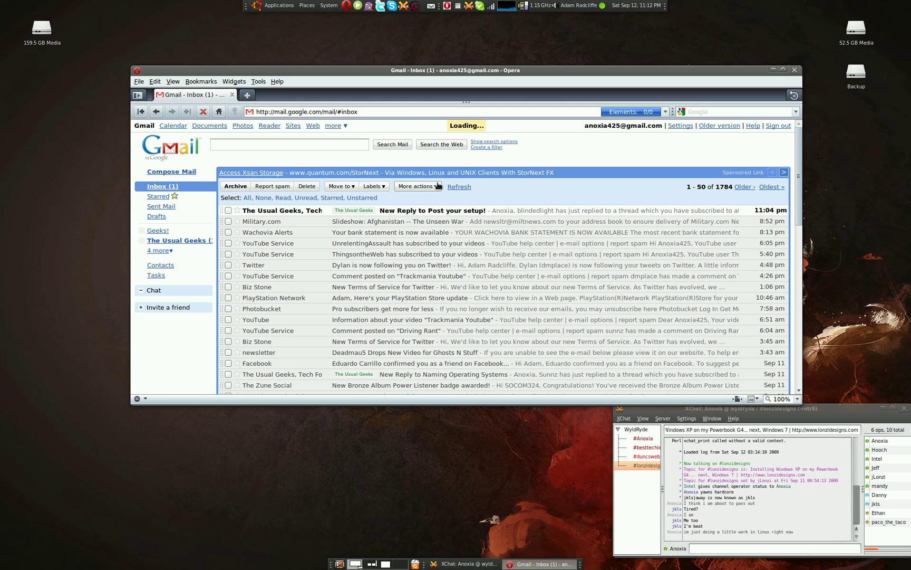
pyautogui.click(427, 210)
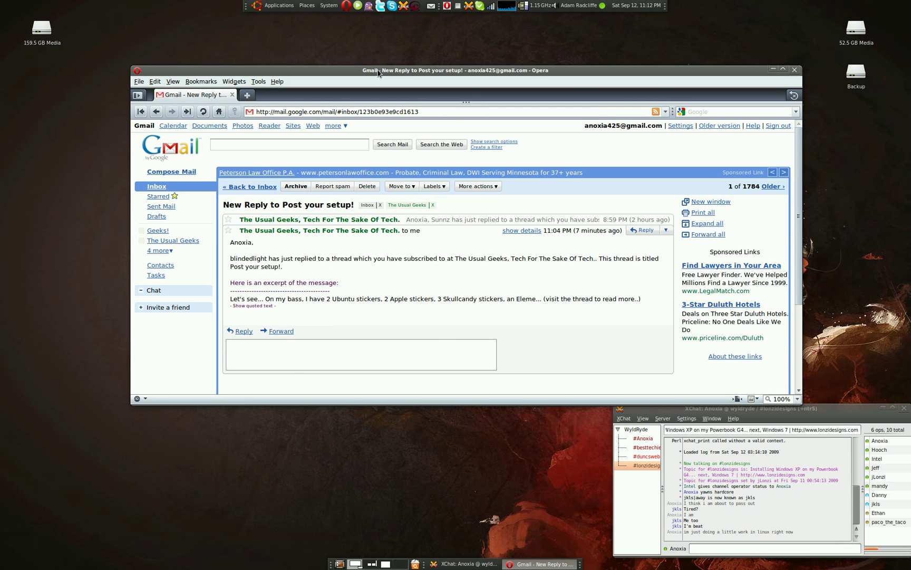
pyautogui.moveTo(344, 289)
pyautogui.mouseDown()
pyautogui.moveTo(359, 257)
pyautogui.moveTo(406, 271)
pyautogui.mouseUp()
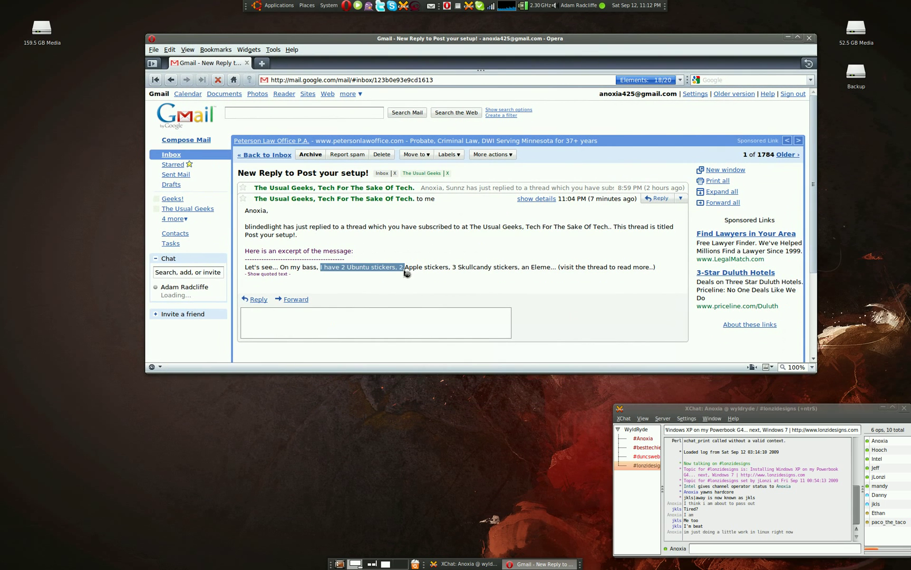
# Select and deselect parts of the excerpt text in the email
pyautogui.click(284, 268)
pyautogui.tripleClick(393, 270)
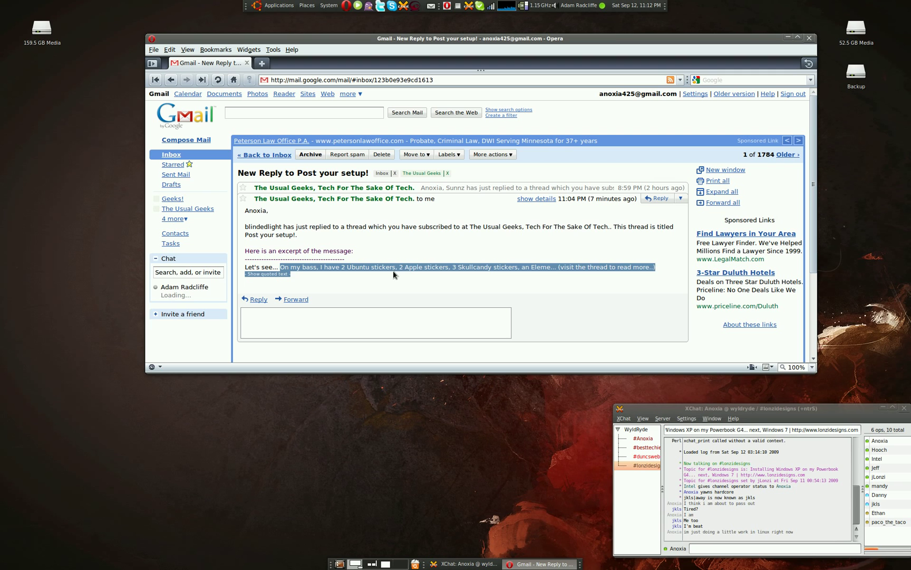
pyautogui.moveTo(278, 268); pyautogui.dragTo(405, 267)
pyautogui.click(405, 266)
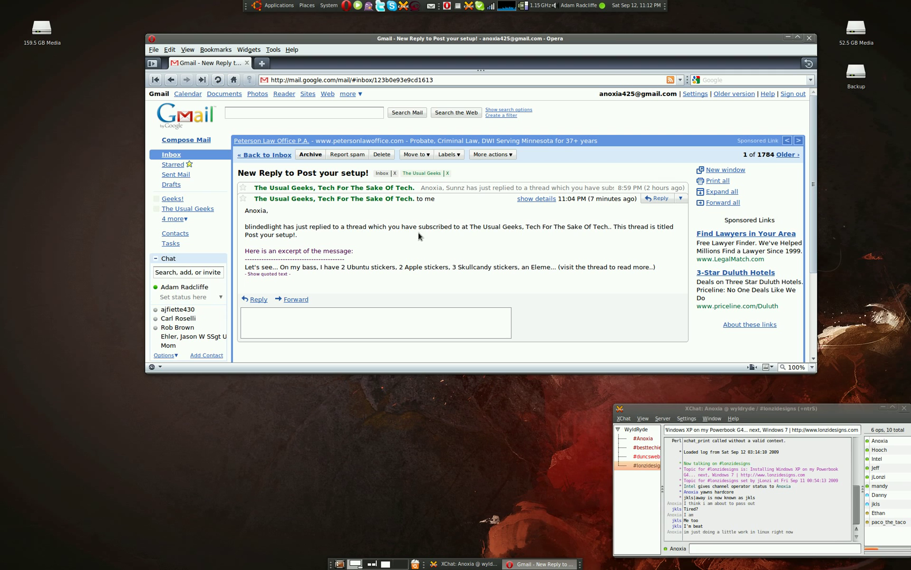
pyautogui.tripleClick(408, 275)
pyautogui.moveTo(345, 270); pyautogui.dragTo(510, 270)
pyautogui.click(510, 270)
# Expand the earlier 8:59 PM message, visit its Flickr photos link in a tab, then close it
pyautogui.click(331, 188)
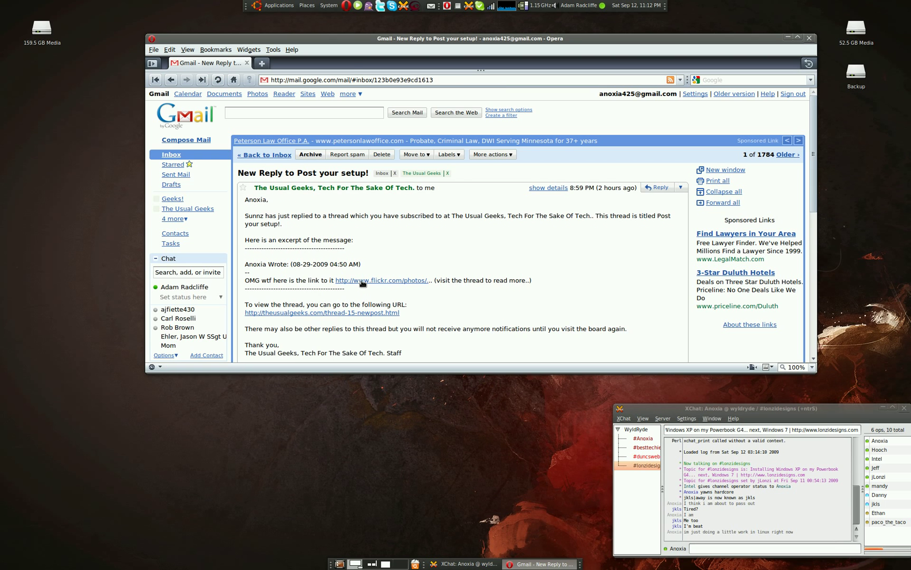
pyautogui.click(363, 283)
pyautogui.moveTo(341, 47); pyautogui.dragTo(329, 55)
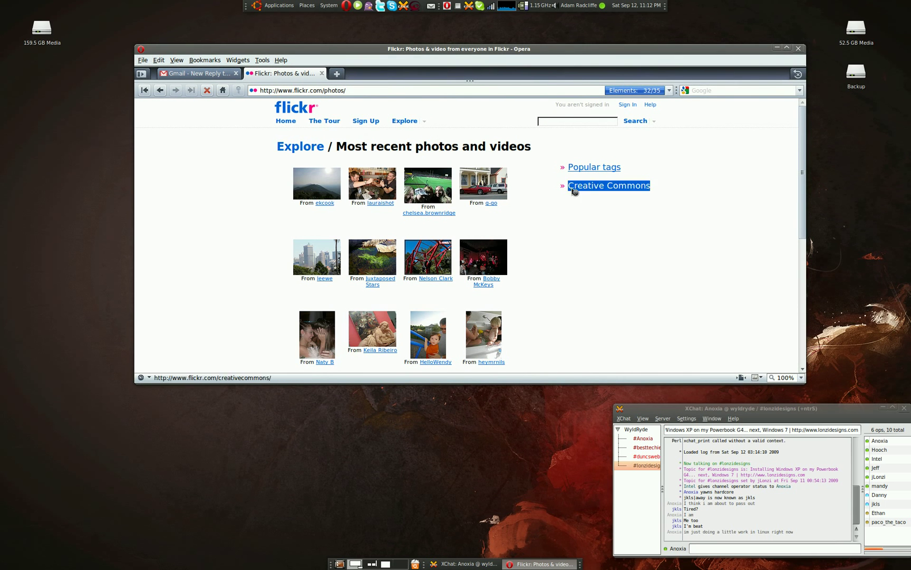
pyautogui.scroll(-5, 420, 231)
pyautogui.scroll(3, 419, 231)
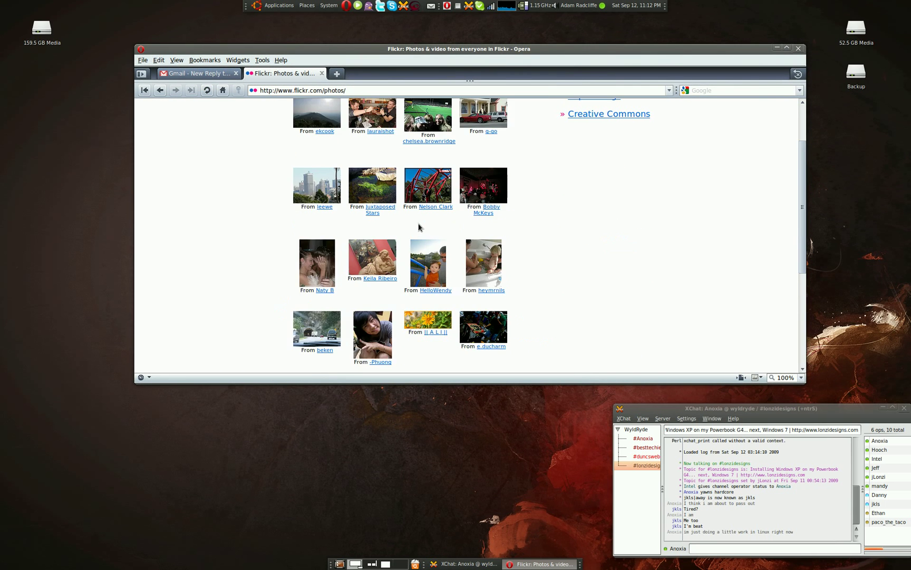
pyautogui.scroll(3, 418, 228)
pyautogui.click(322, 74)
pyautogui.moveTo(315, 61); pyautogui.dragTo(346, 85)
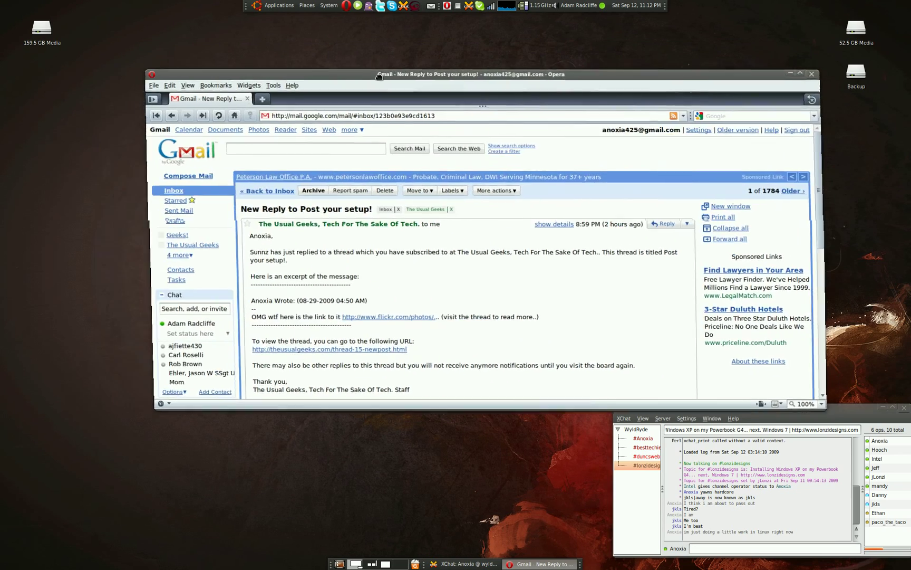
pyautogui.moveTo(400, 74); pyautogui.dragTo(345, 58)
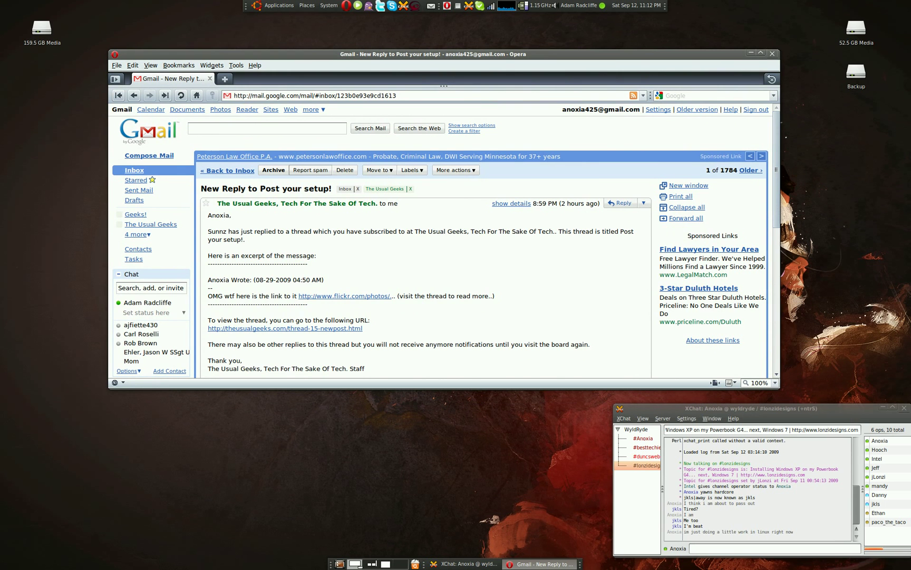
pyautogui.scroll(-5, 428, 236)
pyautogui.scroll(5, 438, 235)
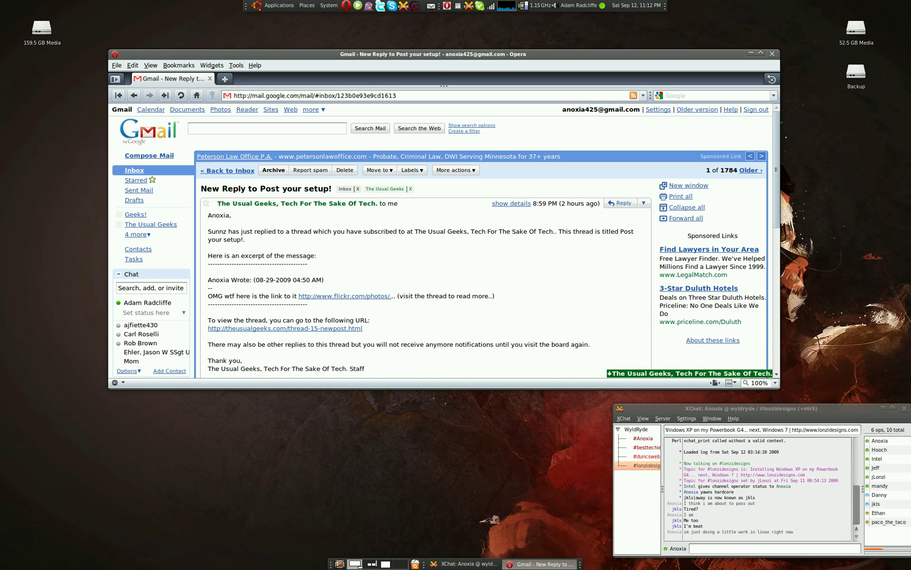
# Load facebook.com from the address bar, then minimize the browser
pyautogui.click(252, 96)
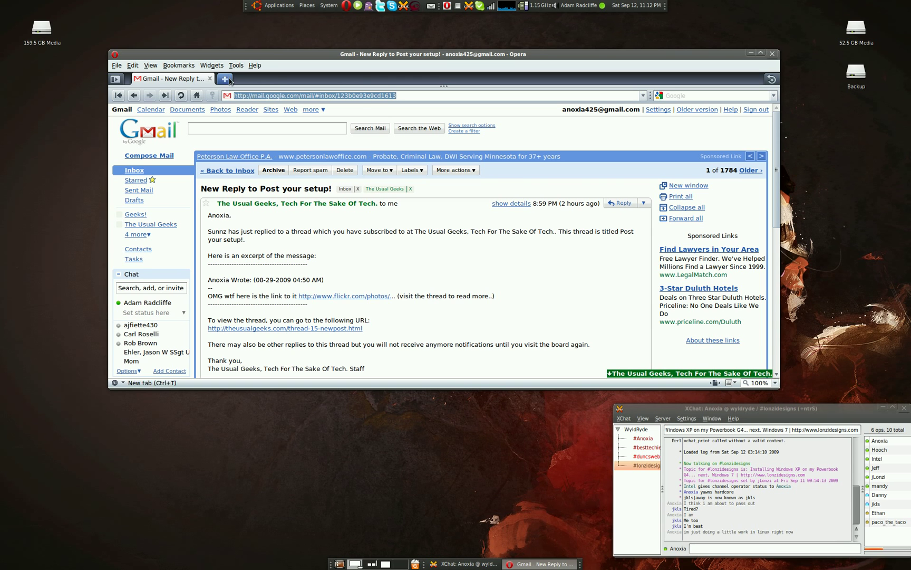
pyautogui.click(212, 65)
pyautogui.click(261, 59)
pyautogui.write('faceboo')
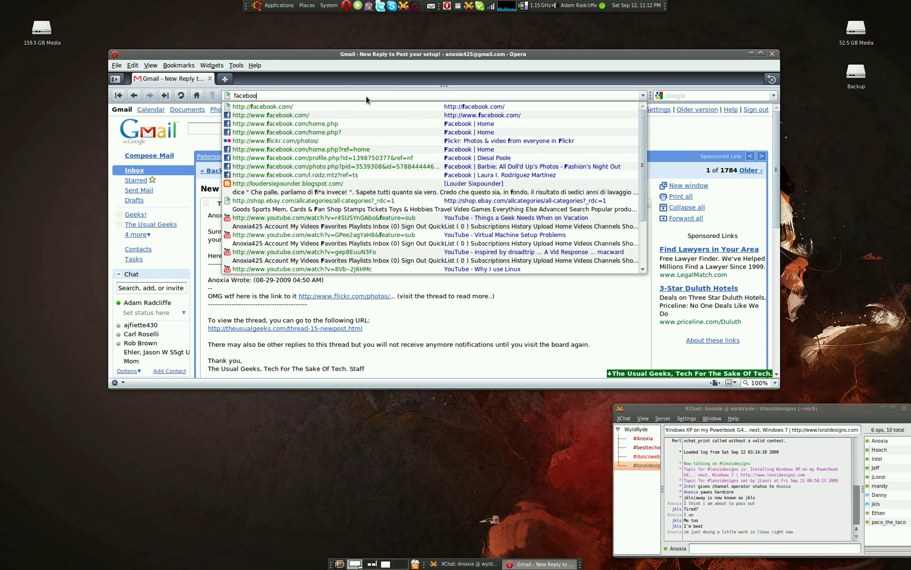
pyautogui.write('k.com')
pyautogui.press('Return')
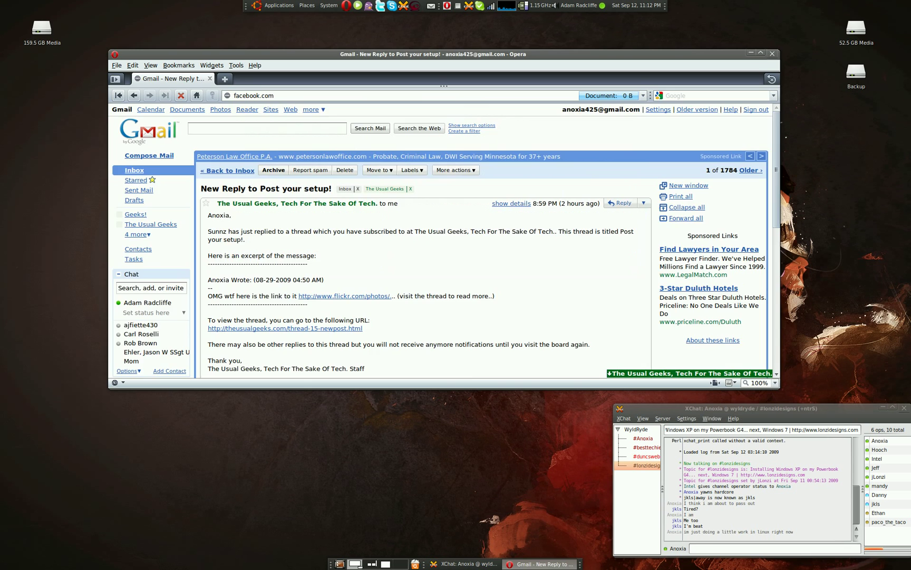
pyautogui.click(750, 52)
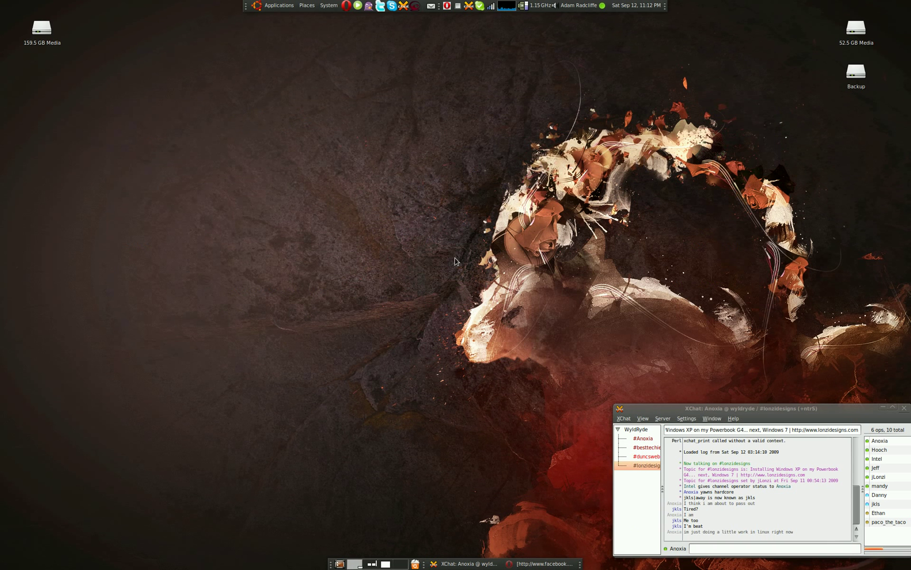
# Arrange the two Skype chat windows side by side
pyautogui.click(357, 6)
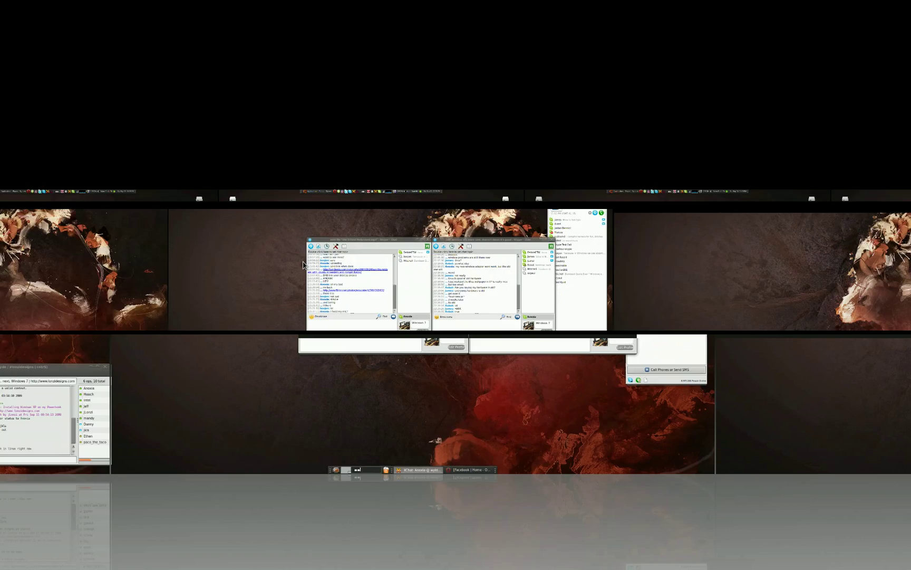
pyautogui.moveTo(469, 198); pyautogui.dragTo(439, 176)
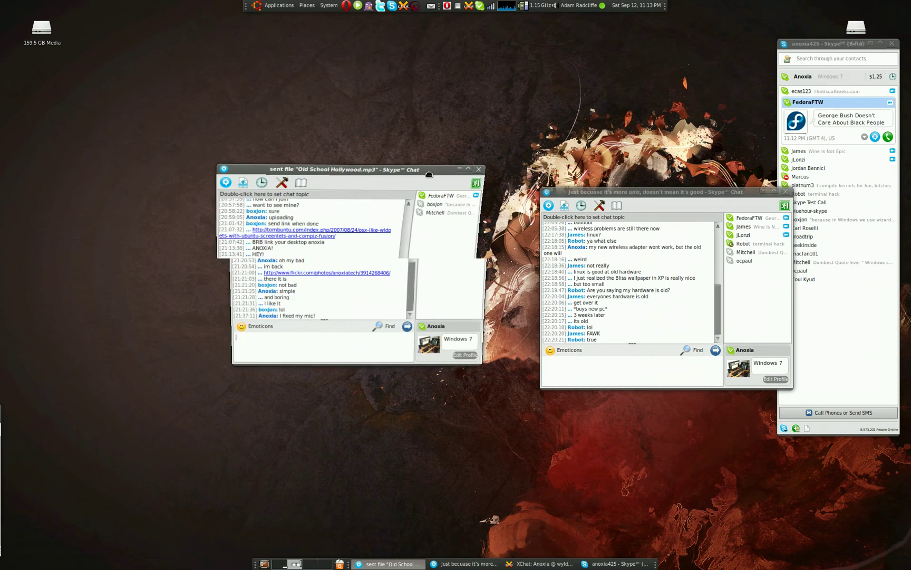
pyautogui.moveTo(593, 191)
pyautogui.mouseDown()
pyautogui.moveTo(529, 164)
pyautogui.moveTo(563, 169)
pyautogui.mouseUp()
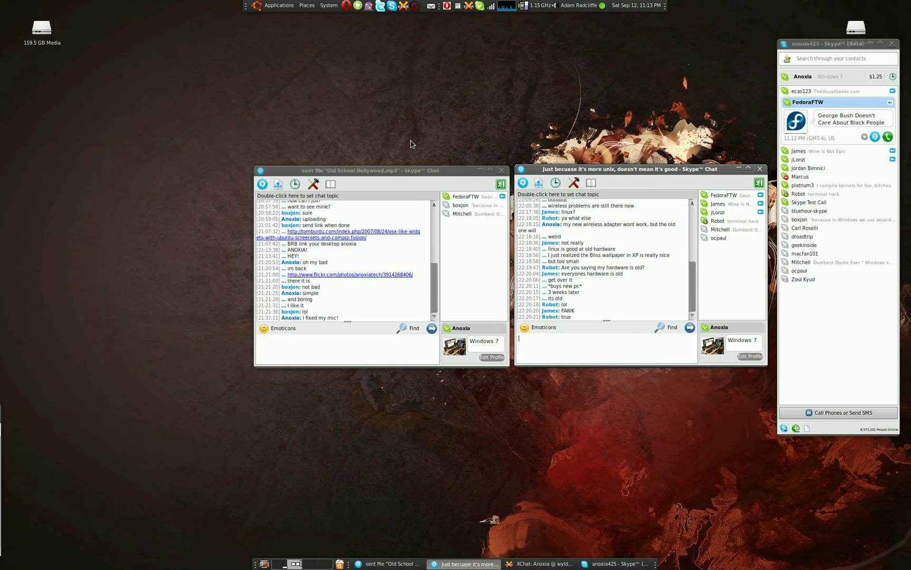
# Rotate the Compiz cube to the workspace with XChat
pyautogui.hotkey('ctrl', 'alt', 'Right')
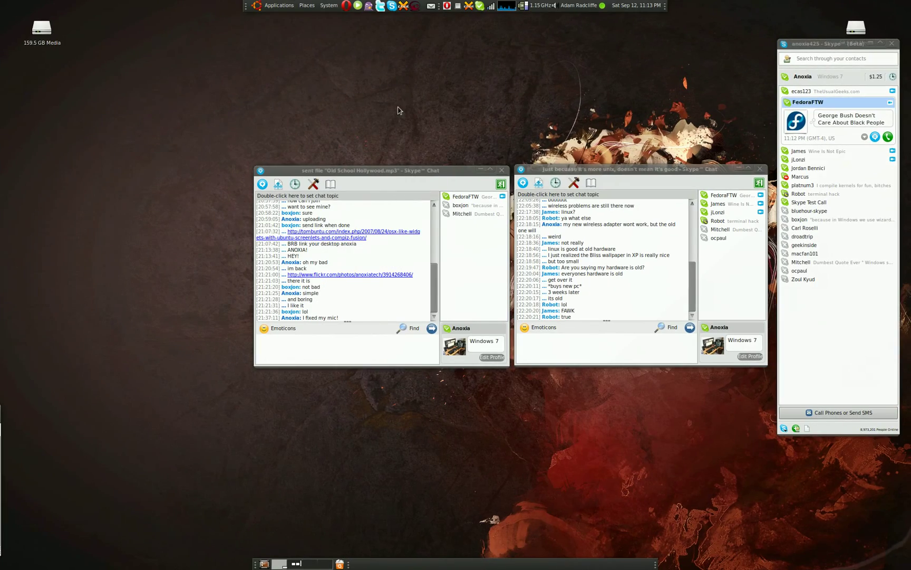
pyautogui.moveTo(407, 102); pyautogui.dragTo(455, 285)
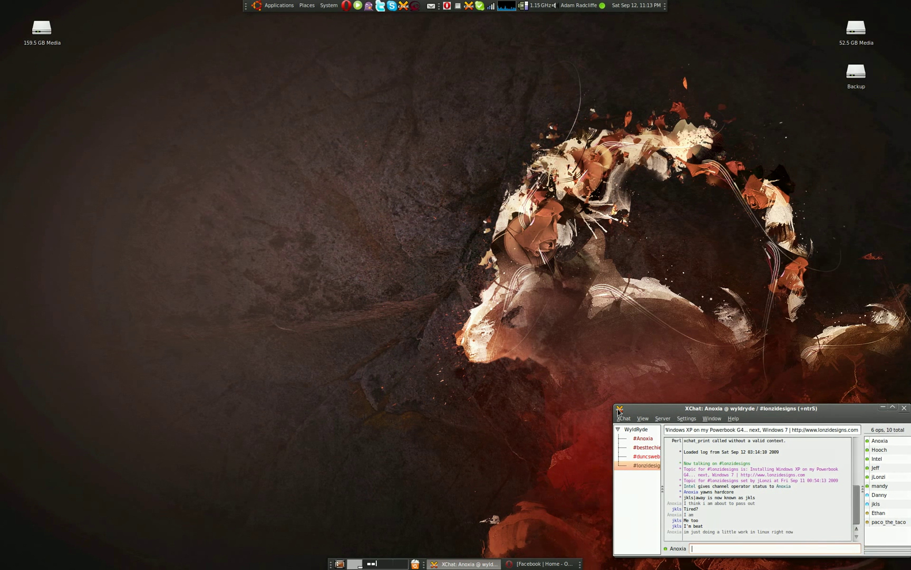
# Switch XChat to #duncsweb and close the Facebook browser window from the taskbar
pyautogui.click(648, 456)
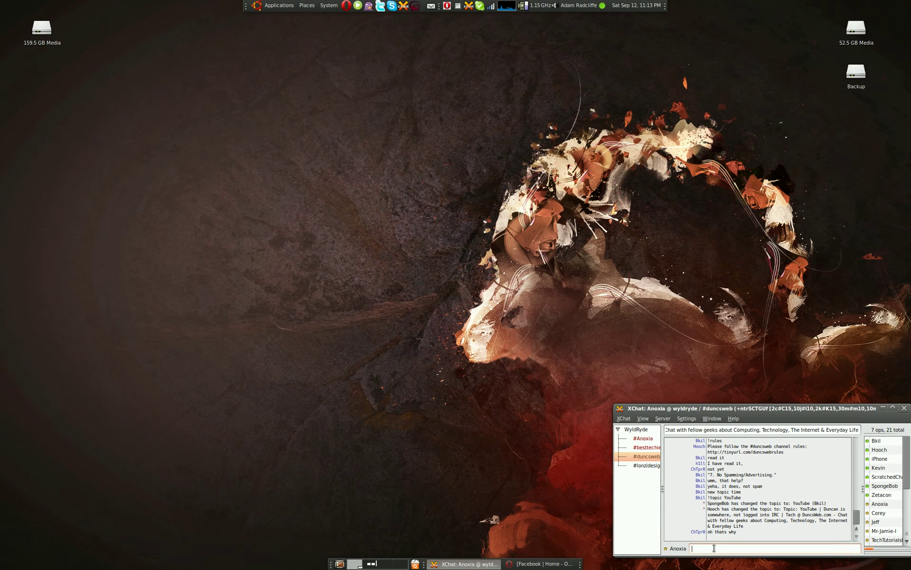
pyautogui.click(533, 562)
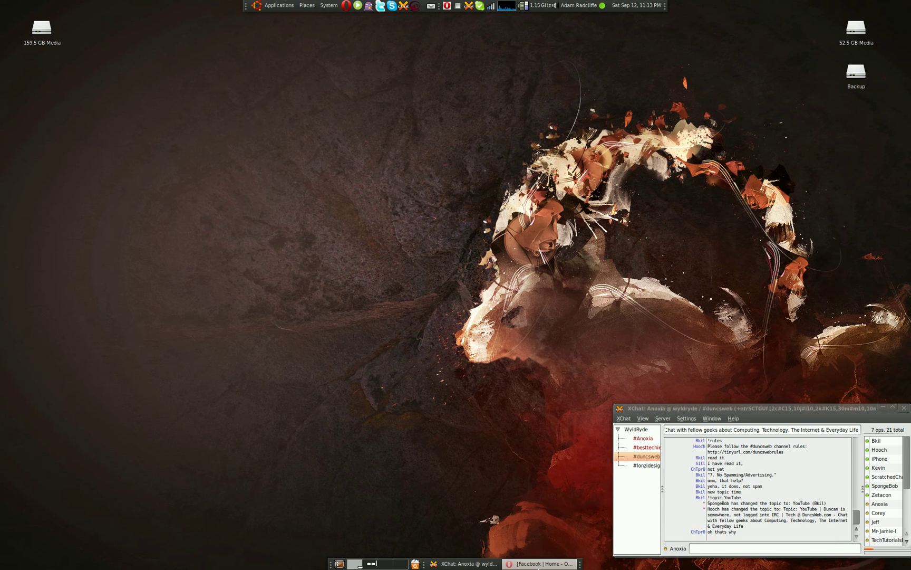
pyautogui.rightClick(533, 562)
pyautogui.click(534, 549)
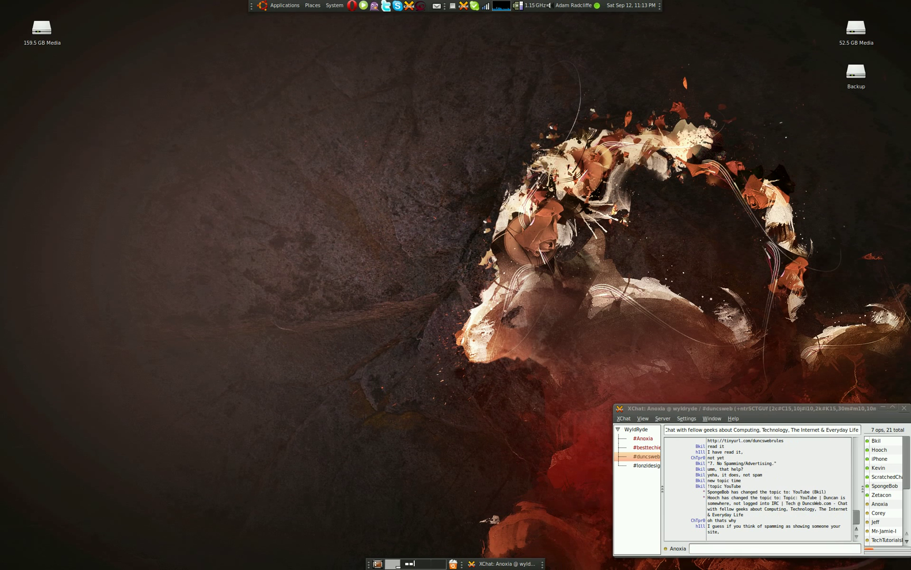
# Dismiss the desktop menu, then show and close the Pidgin Buddy List
pyautogui.rightClick(375, 162)
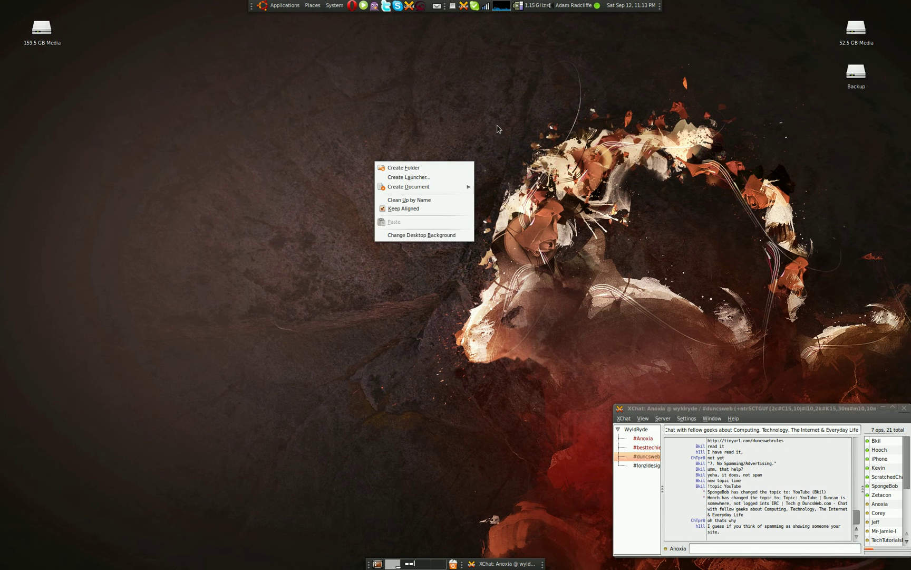
pyautogui.click(419, 84)
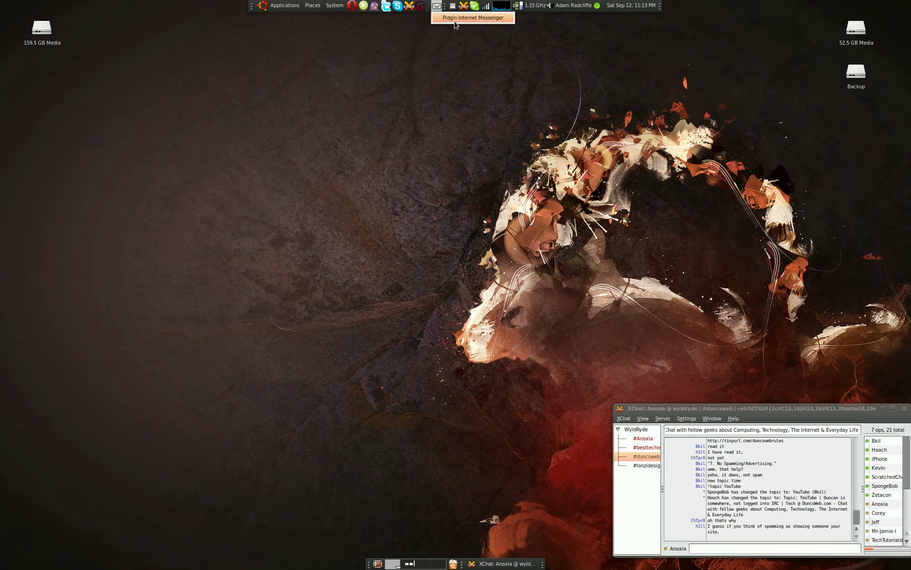
pyautogui.click(436, 6)
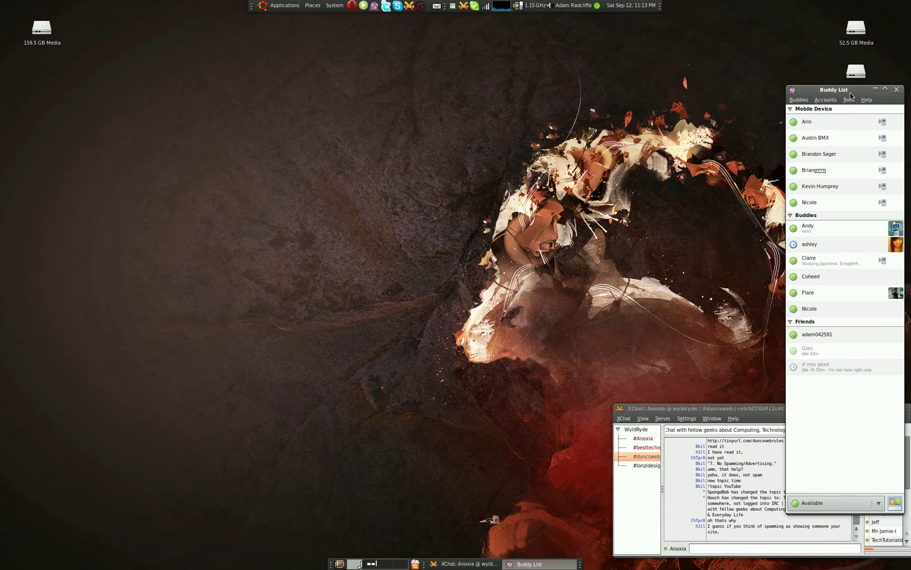
pyautogui.click(896, 89)
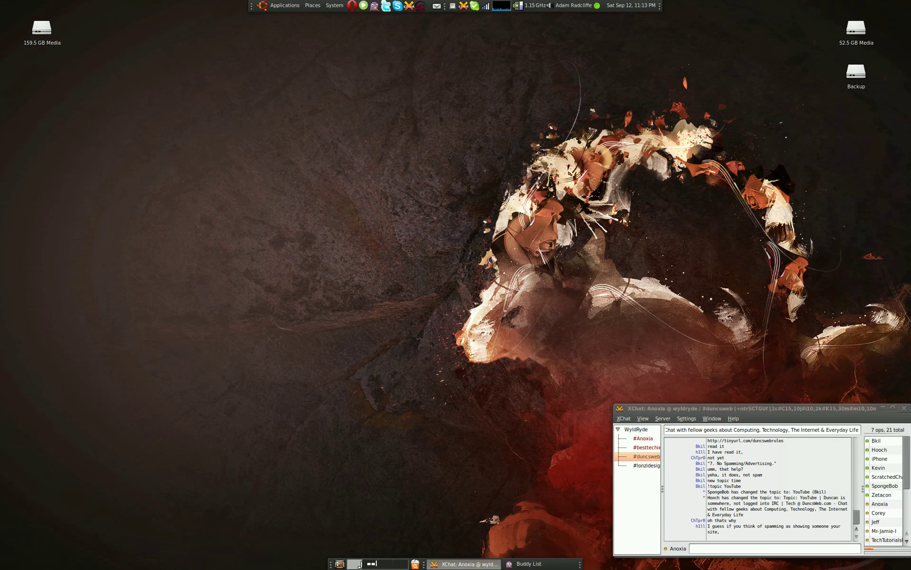
# Bring up System Monitor centred on screen and review the Processes list and Resources graphs
pyautogui.click(502, 9)
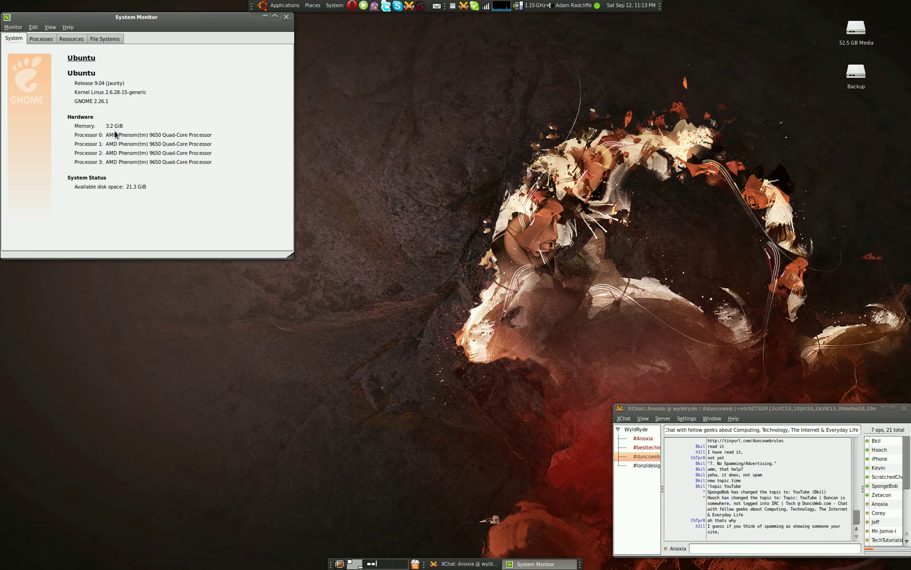
pyautogui.moveTo(235, 19); pyautogui.dragTo(419, 154)
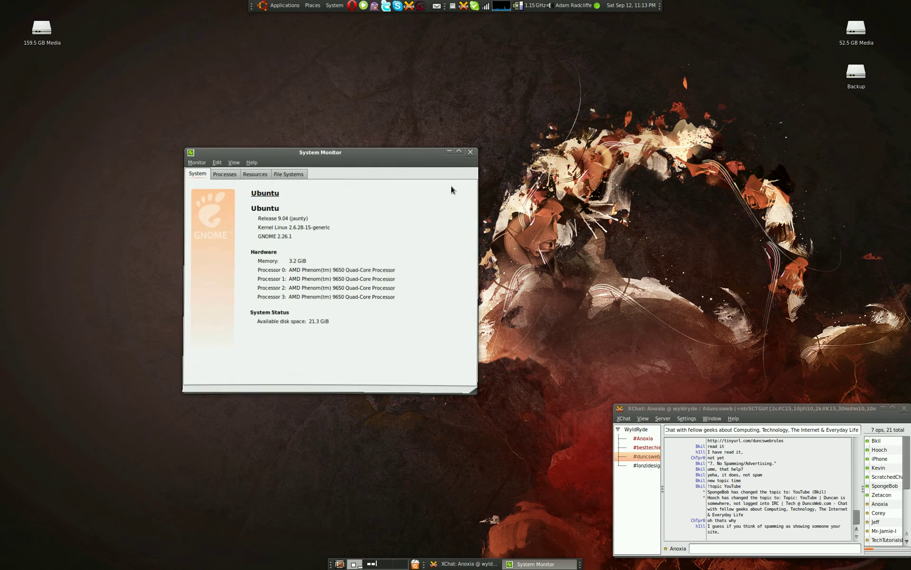
pyautogui.click(229, 177)
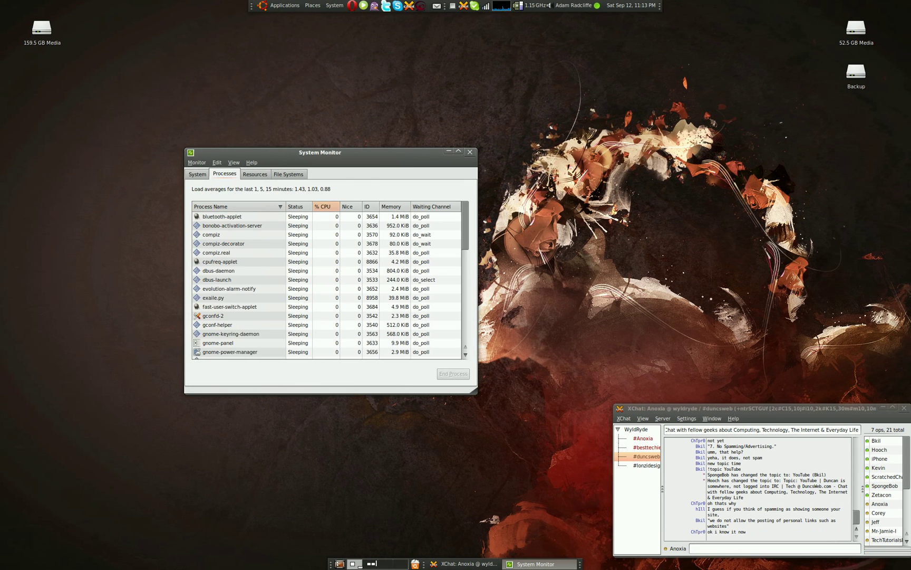
pyautogui.moveTo(464, 228)
pyautogui.mouseDown()
pyautogui.moveTo(462, 251)
pyautogui.moveTo(459, 194)
pyautogui.mouseUp()
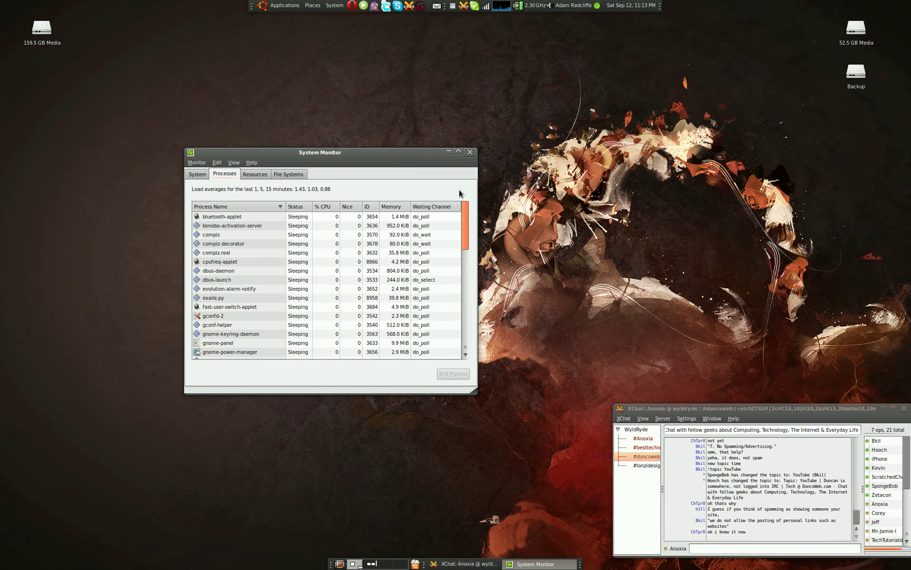
pyautogui.click(250, 175)
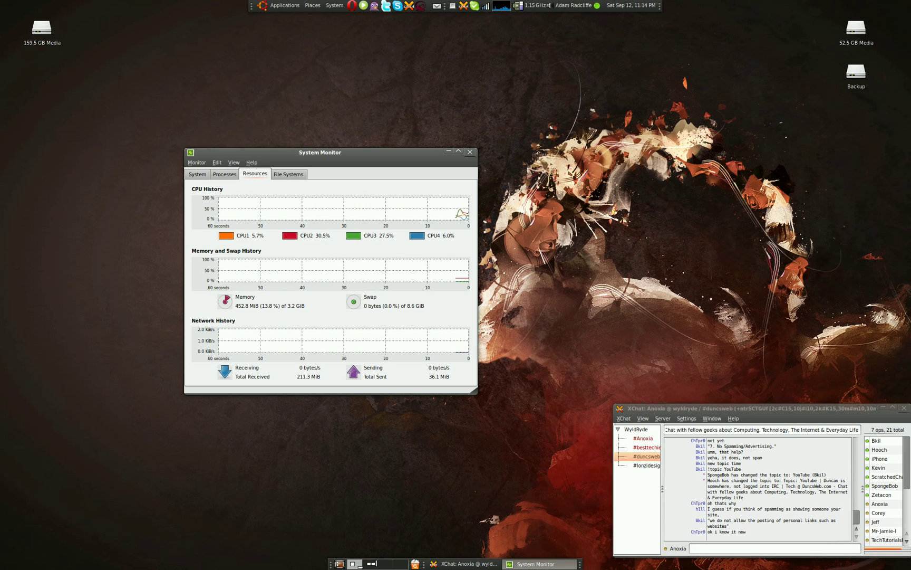
# Check mounted drives under File Systems, then close System Monitor
pyautogui.click(299, 176)
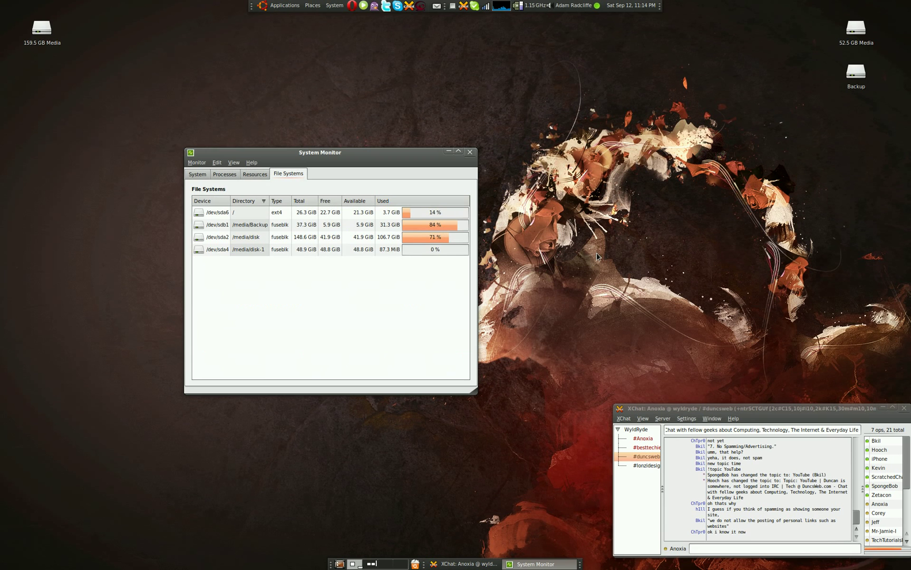
pyautogui.click(470, 152)
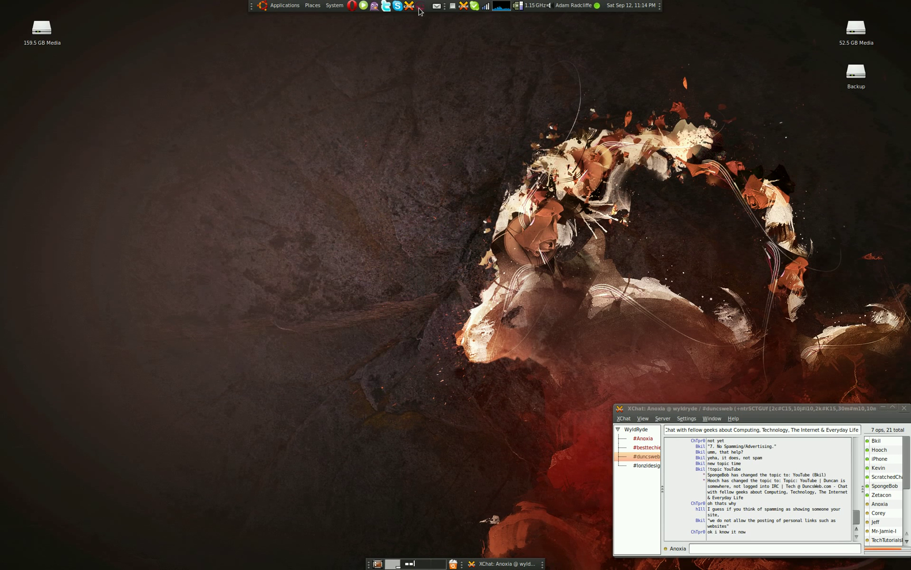
pyautogui.click(285, 4)
# Glance at the system and desktop menus, then launch the Twitter app from the panel launcher
pyautogui.click(335, 5)
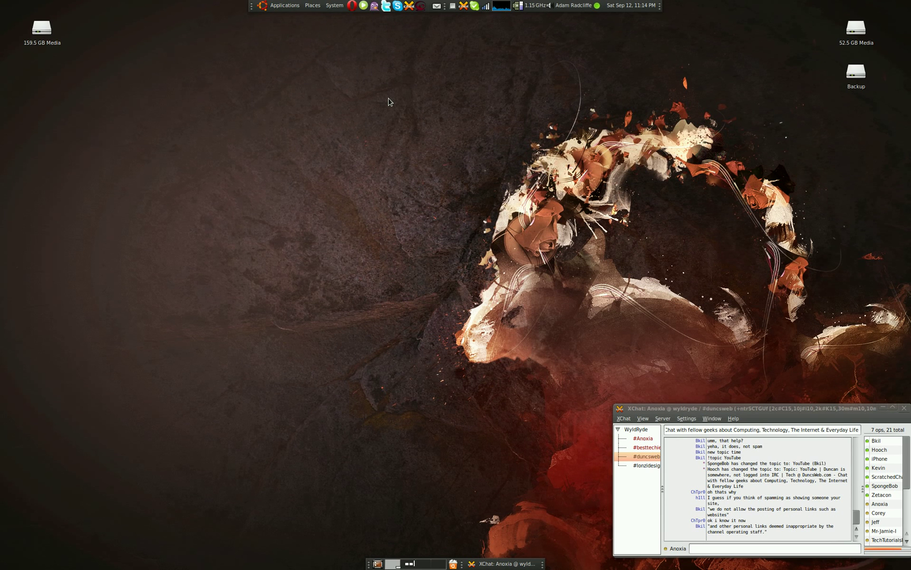
pyautogui.rightClick(251, 128)
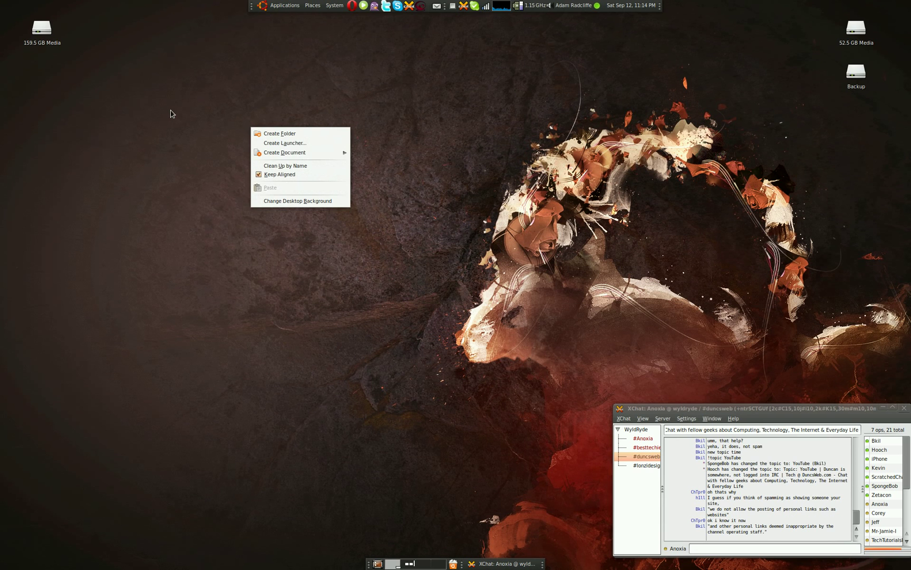
pyautogui.click(523, 92)
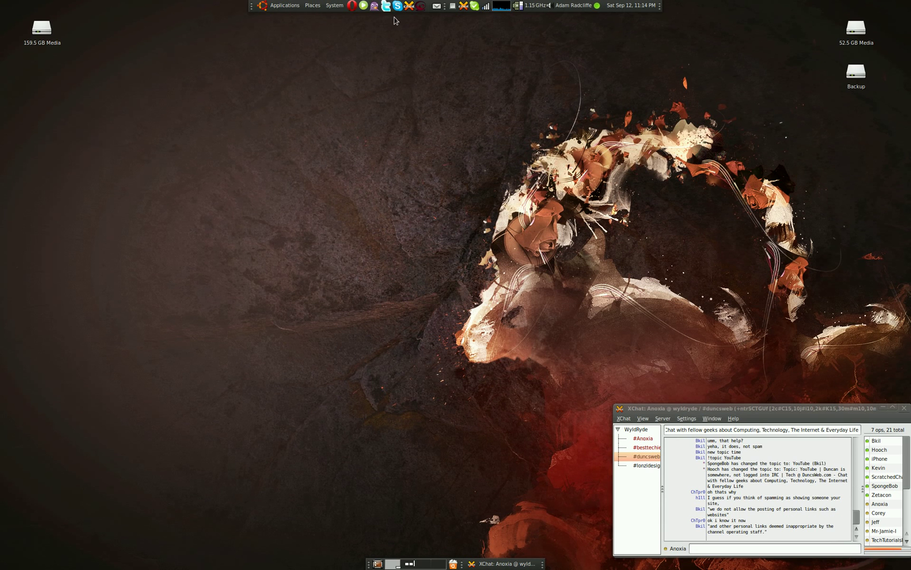
pyautogui.click(386, 6)
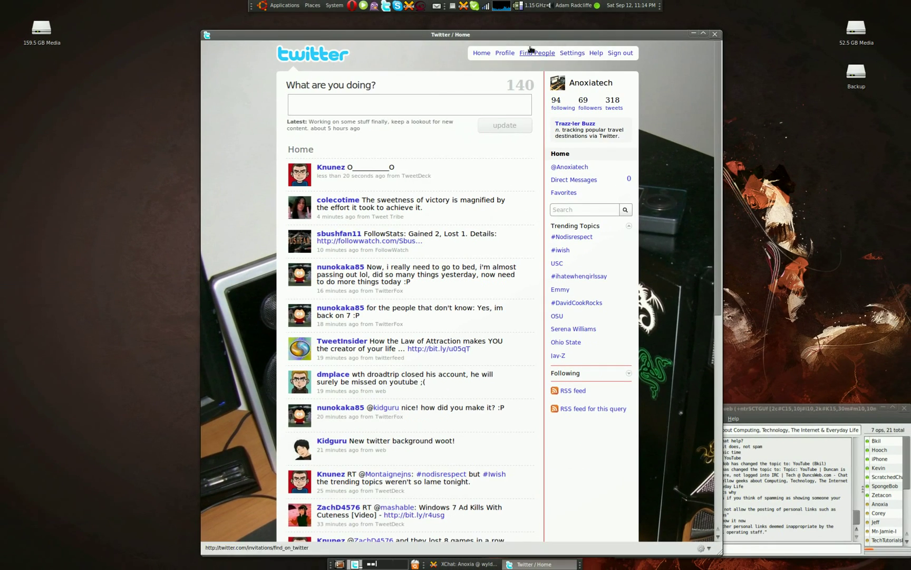
# Nudge the Twitter window into view over the timeline, then minimise it to reveal XChat
pyautogui.moveTo(531, 36); pyautogui.dragTo(505, 22)
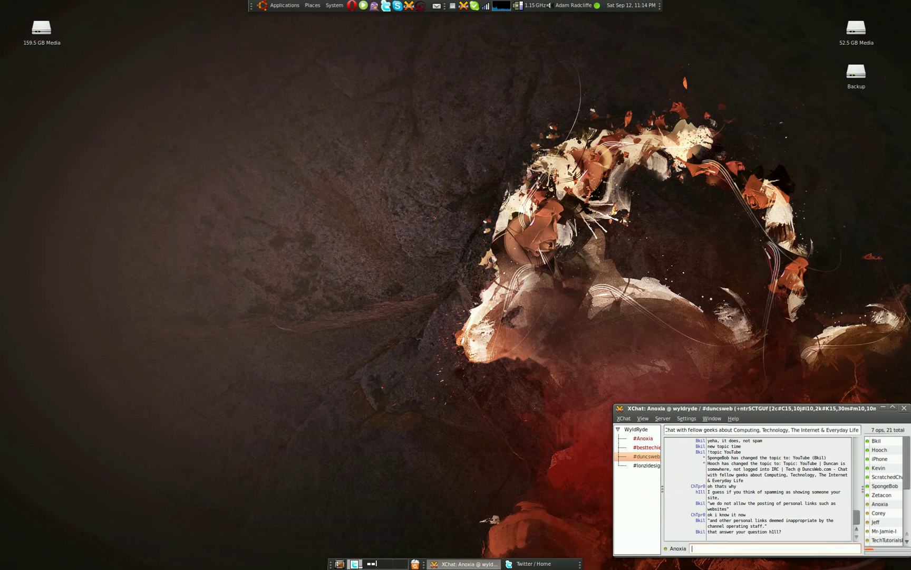
pyautogui.click(678, 22)
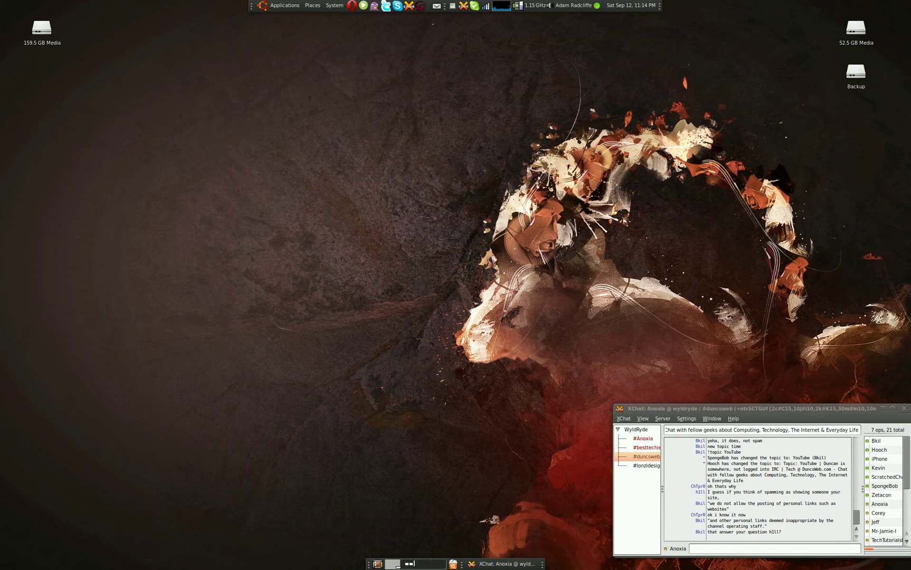